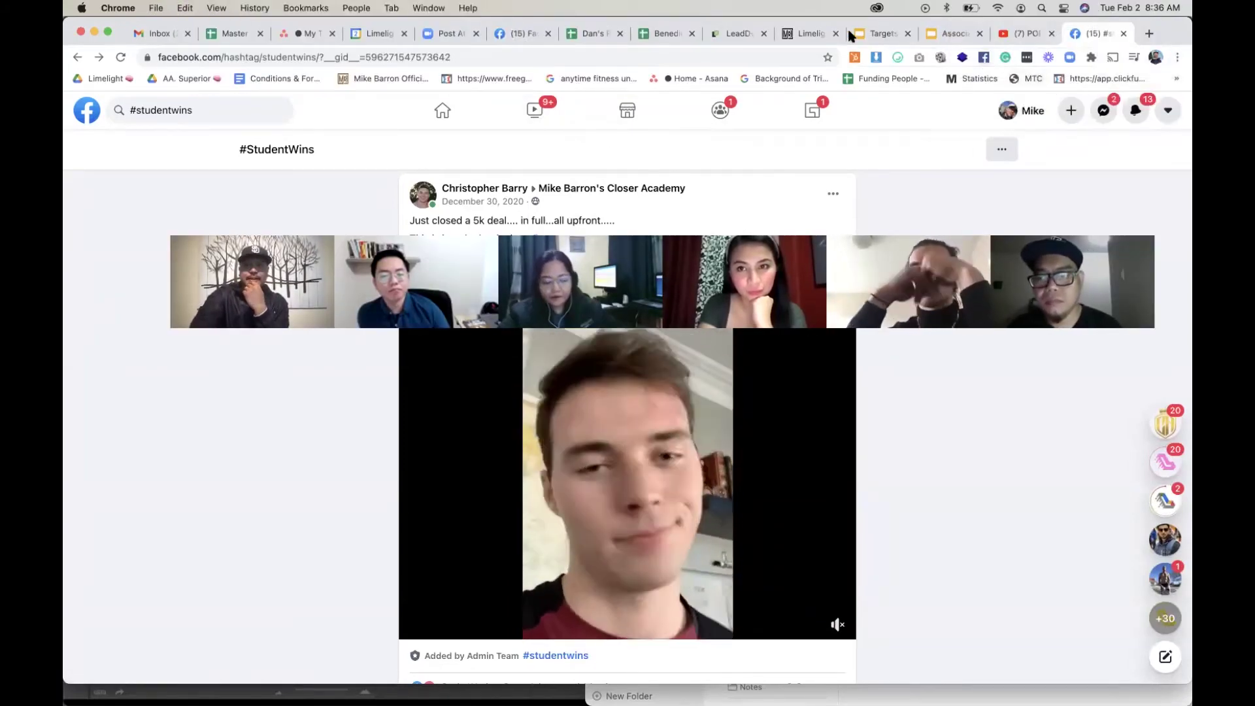
# Step: Review the Limelight affiliate portal's progress and payments: zero visits, purchases and payments
pyautogui.click(810, 34)
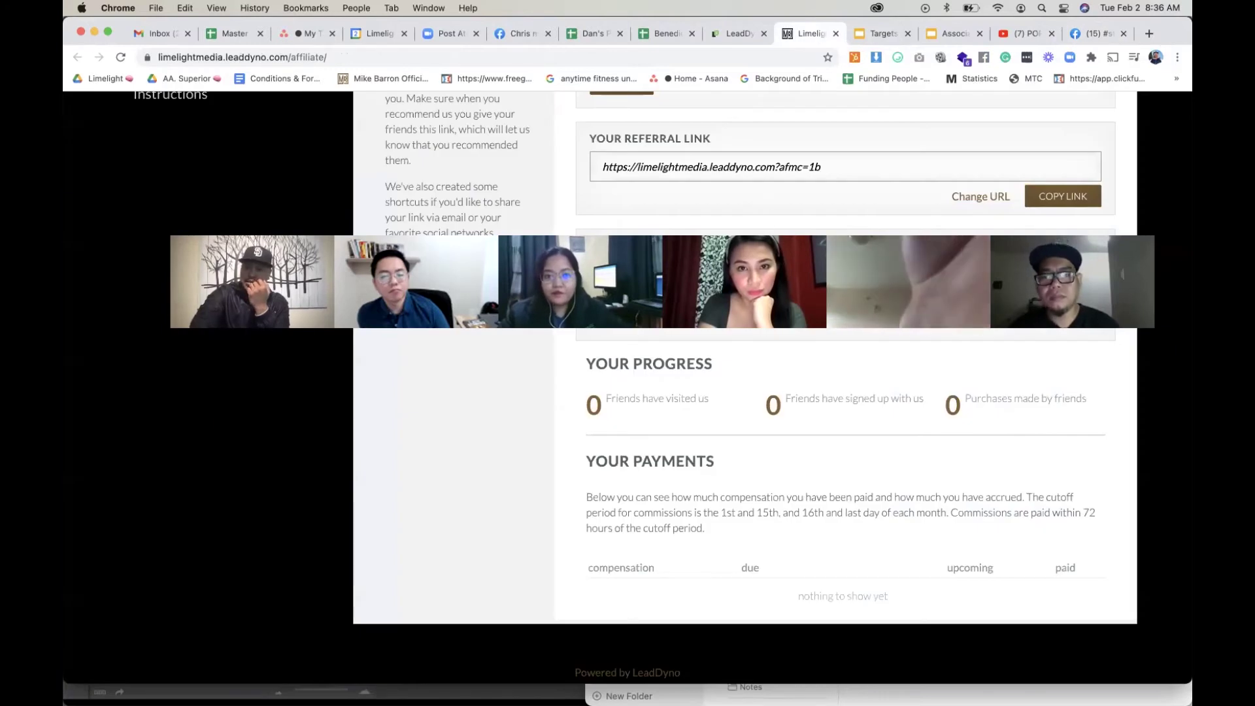
pyautogui.scroll(5, 762, 392)
pyautogui.scroll(-1, 762, 433)
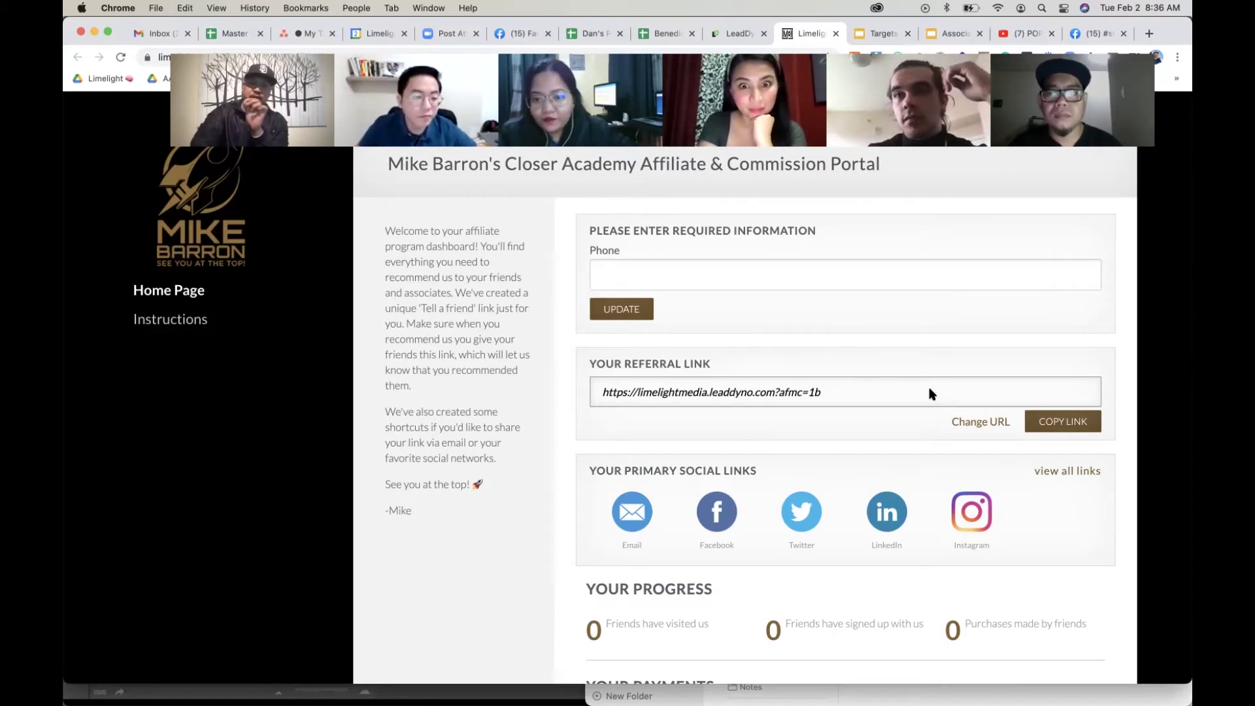
pyautogui.scroll(-5, 931, 393)
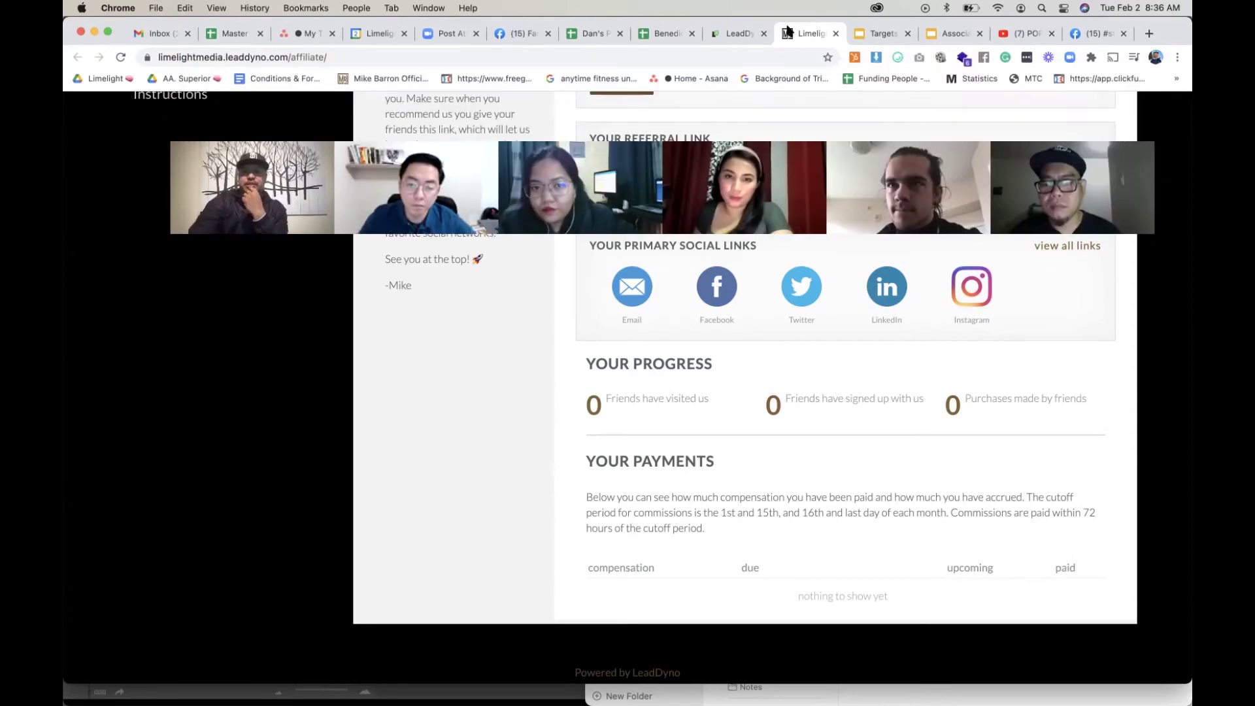
# Step: Return to the LeadDyno admin account and open the commissions-due list
pyautogui.click(741, 34)
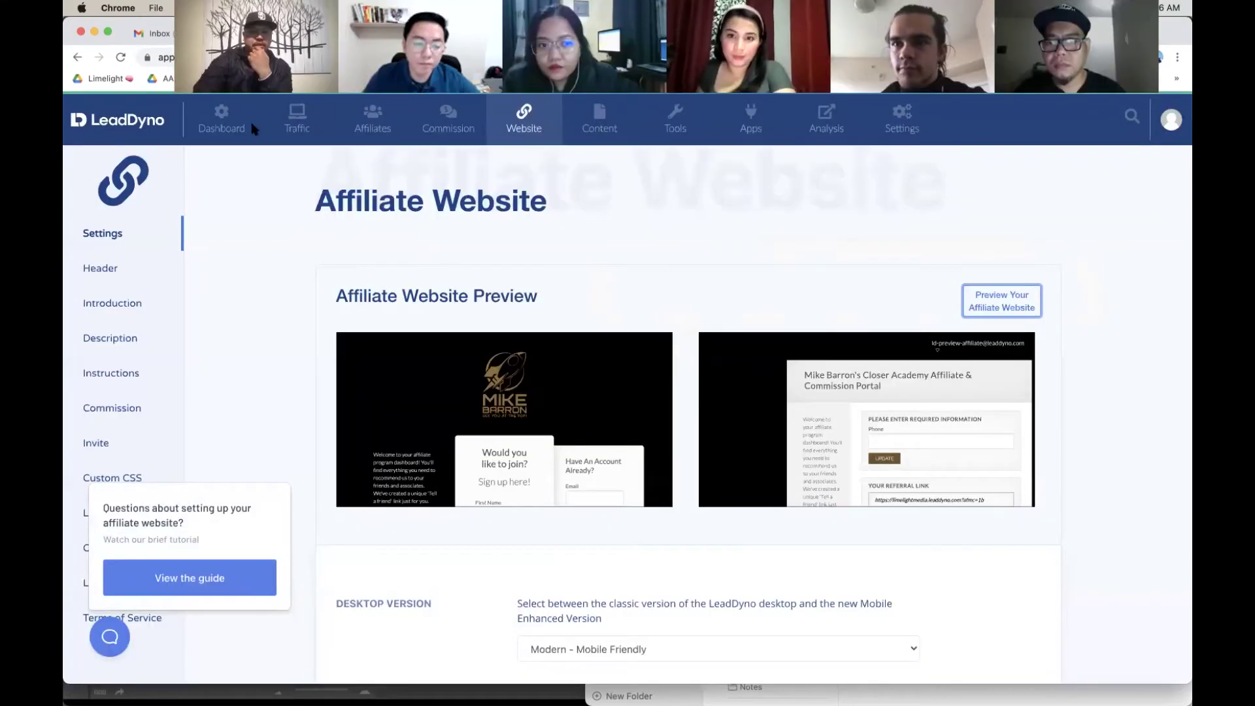
pyautogui.click(243, 122)
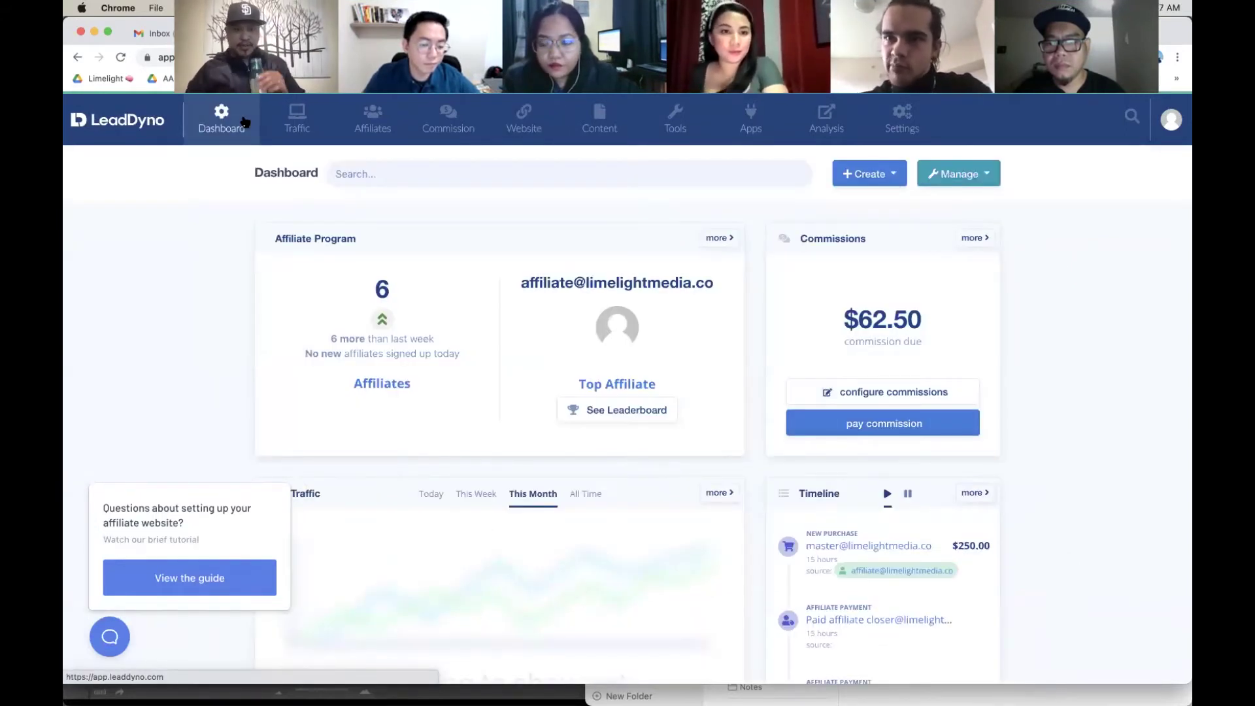
pyautogui.click(454, 118)
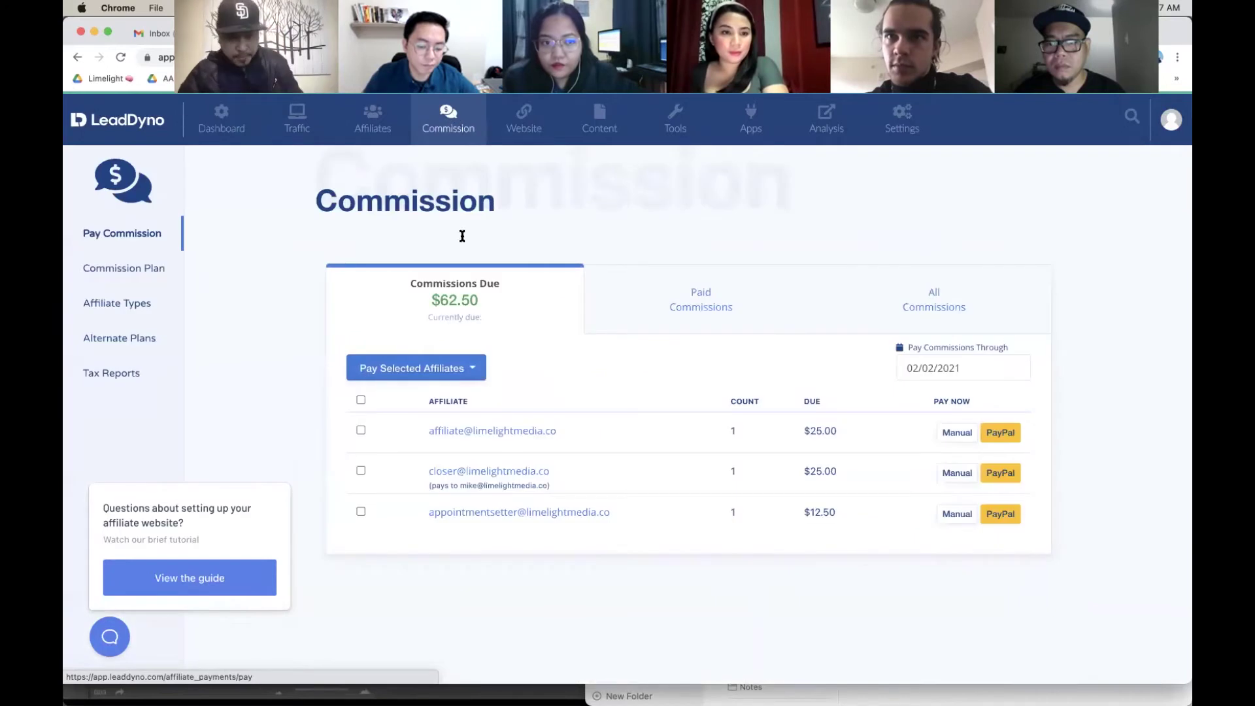
# Step: Select all three affiliates, pay their $62.50 commissions manually, and return to the dashboard
pyautogui.click(361, 399)
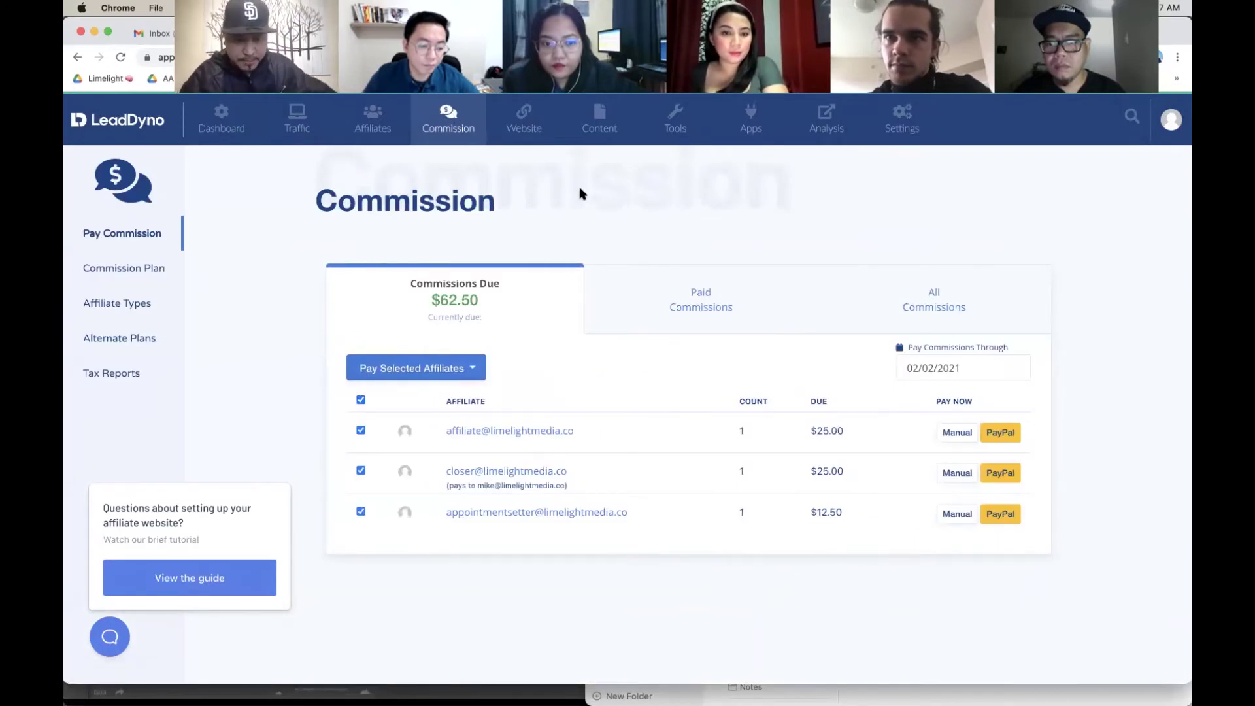
pyautogui.click(468, 369)
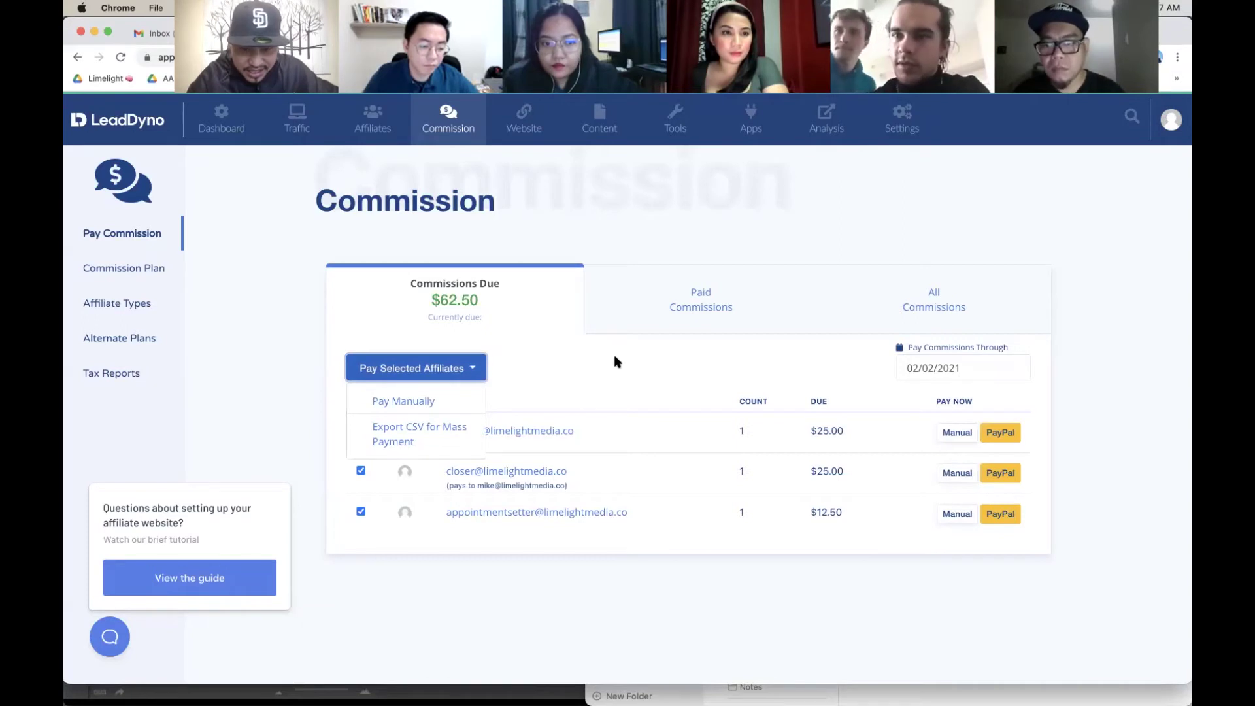
pyautogui.click(614, 362)
pyautogui.click(457, 368)
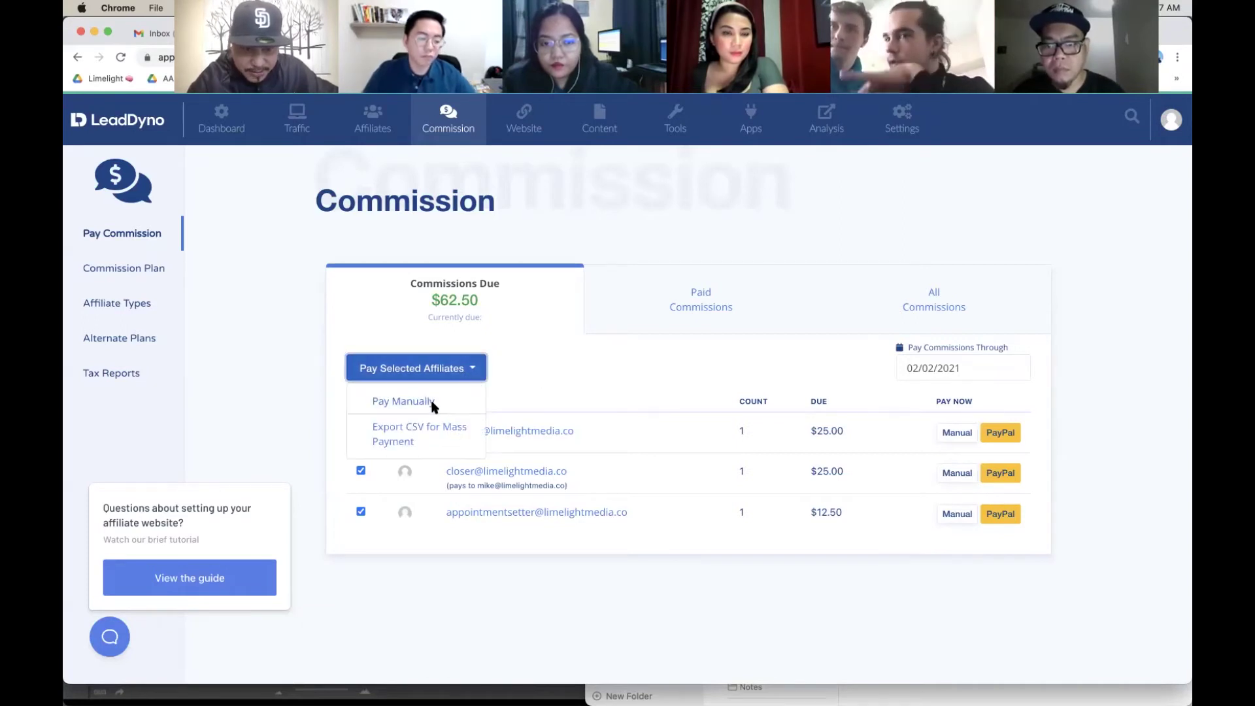
pyautogui.click(432, 406)
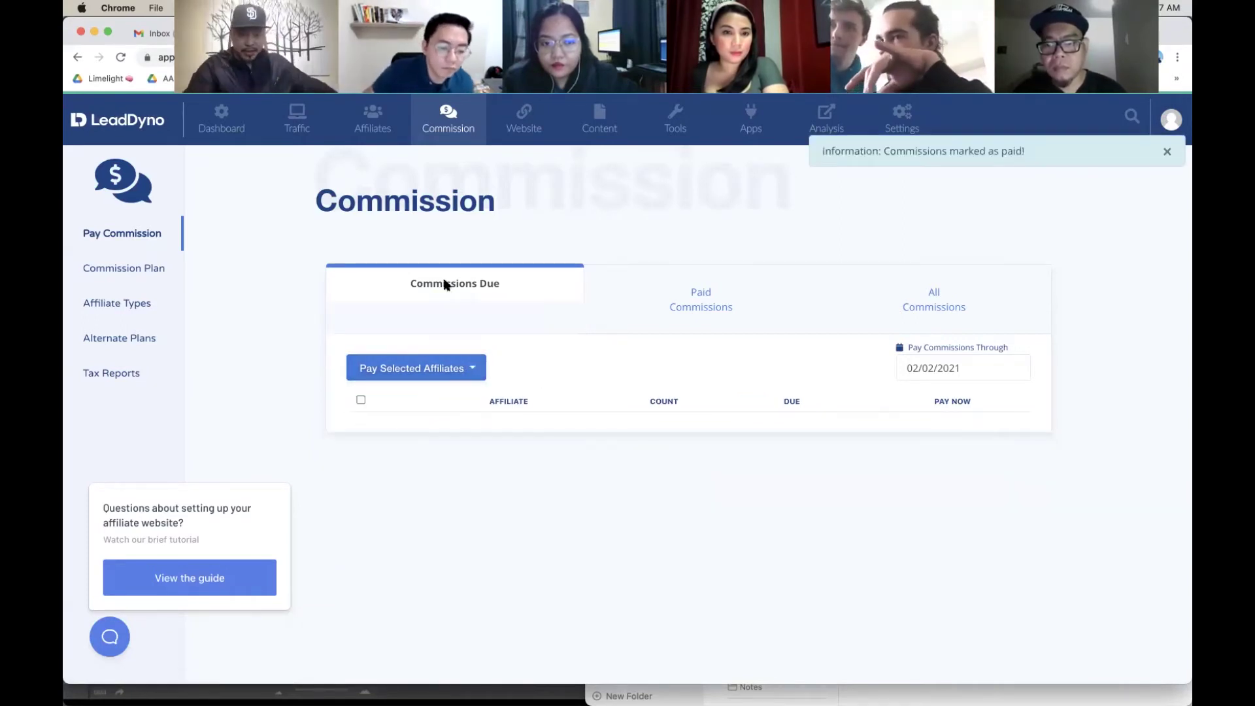
pyautogui.click(237, 125)
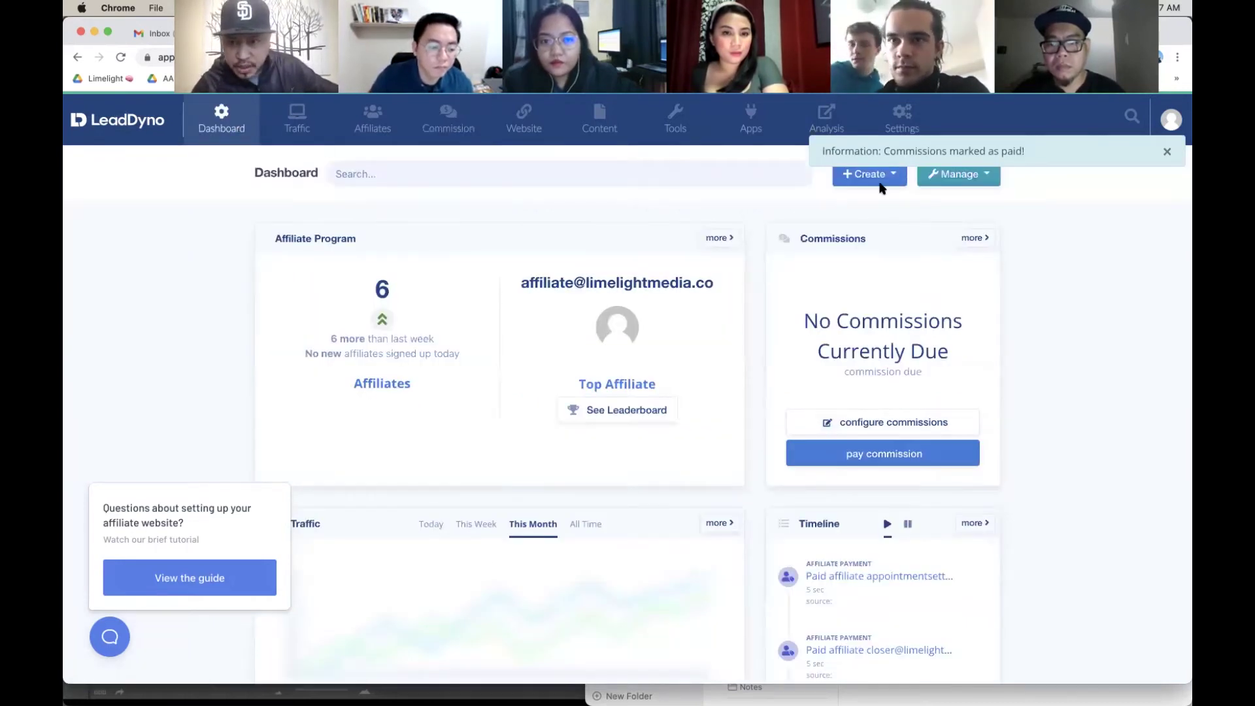
pyautogui.click(869, 174)
# Step: Start a new purchase for the student customer's e-mail, named Student Success
pyautogui.click(899, 256)
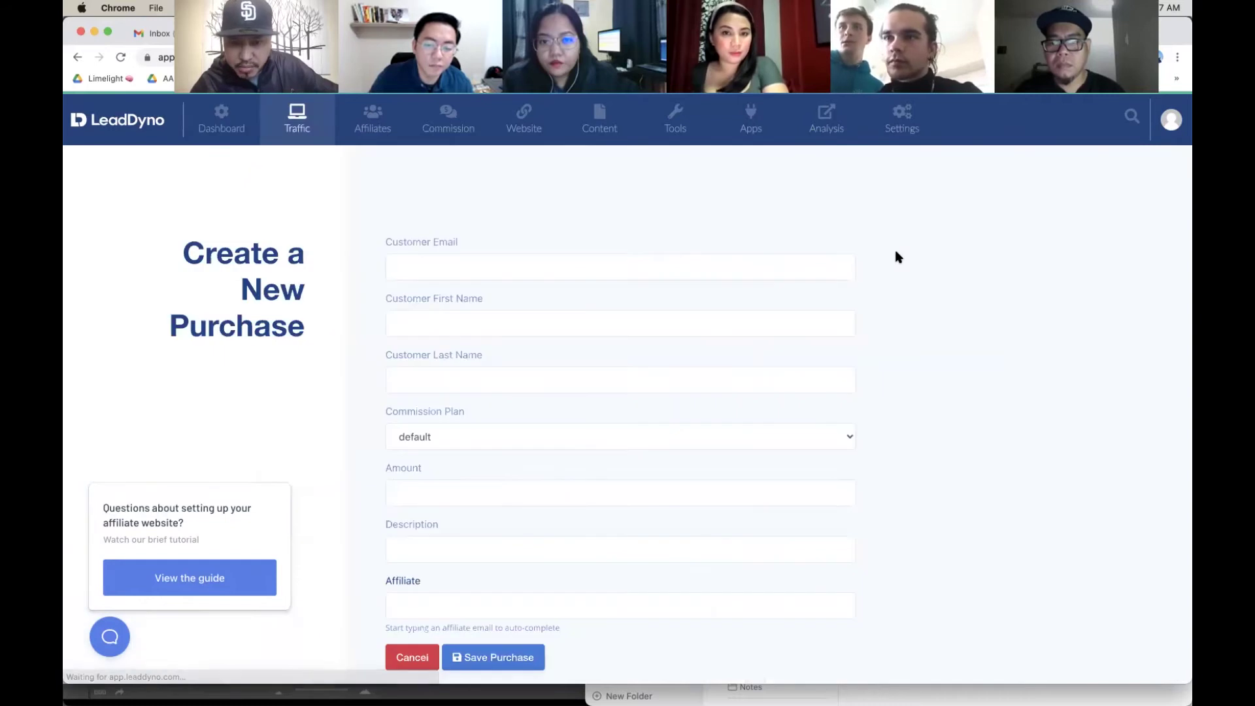
pyautogui.click(682, 269)
pyautogui.write('sut')
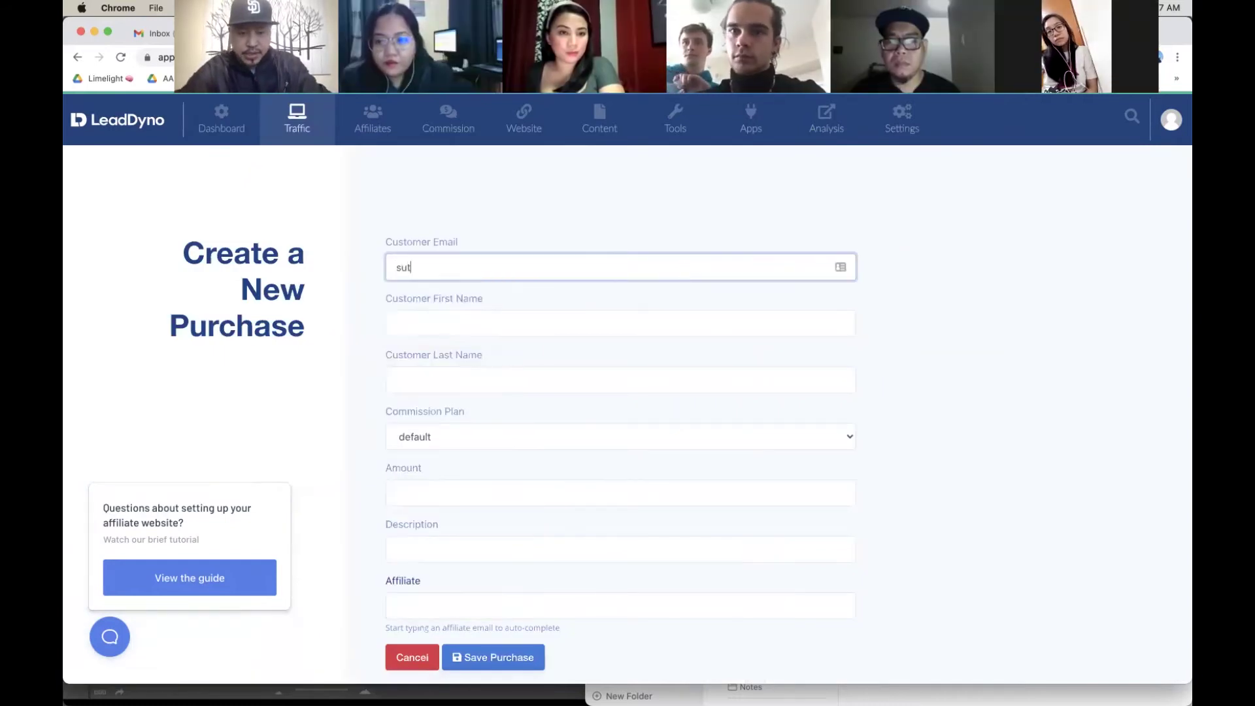
pyautogui.write('d')
pyautogui.press('BackSpace')
pyautogui.press('BackSpace')
pyautogui.press('BackSpace')
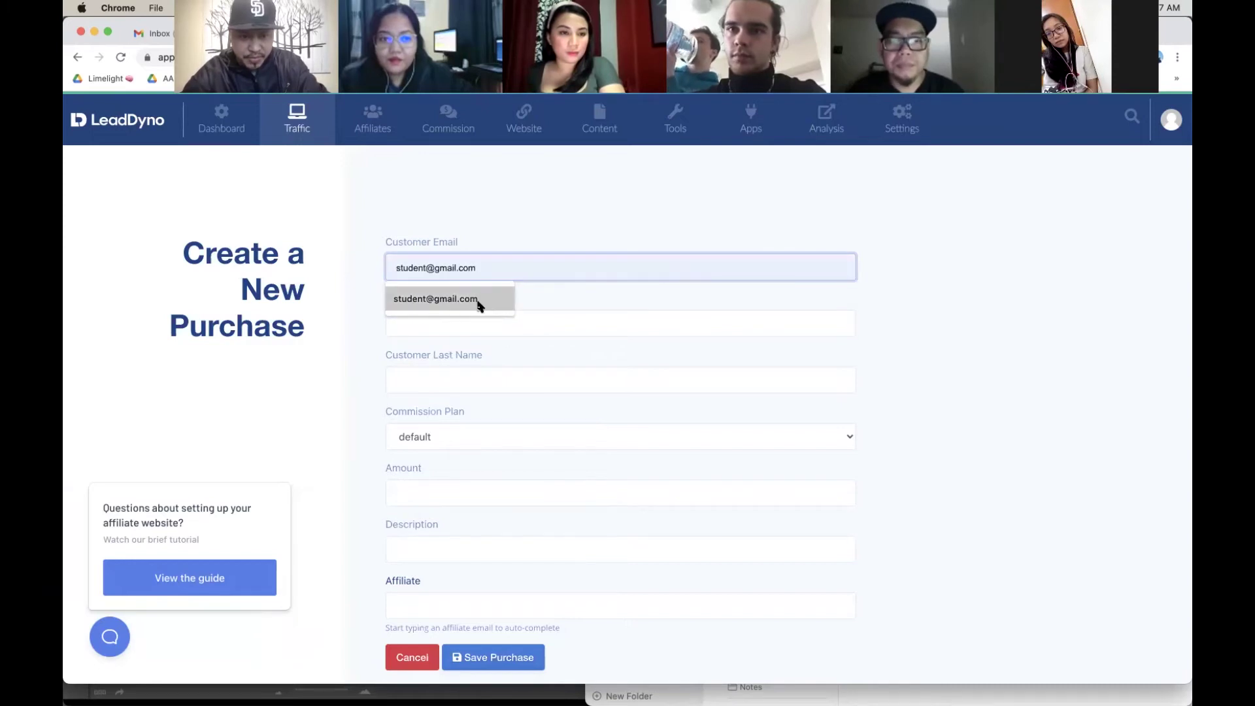
pyautogui.click(479, 303)
pyautogui.click(485, 328)
pyautogui.write('Student')
pyautogui.press('Tab')
pyautogui.write('Success')
# Step: Set the amount to 5000, credit the main affiliate, and save the purchase
pyautogui.scroll(-3, 504, 392)
pyautogui.click(483, 398)
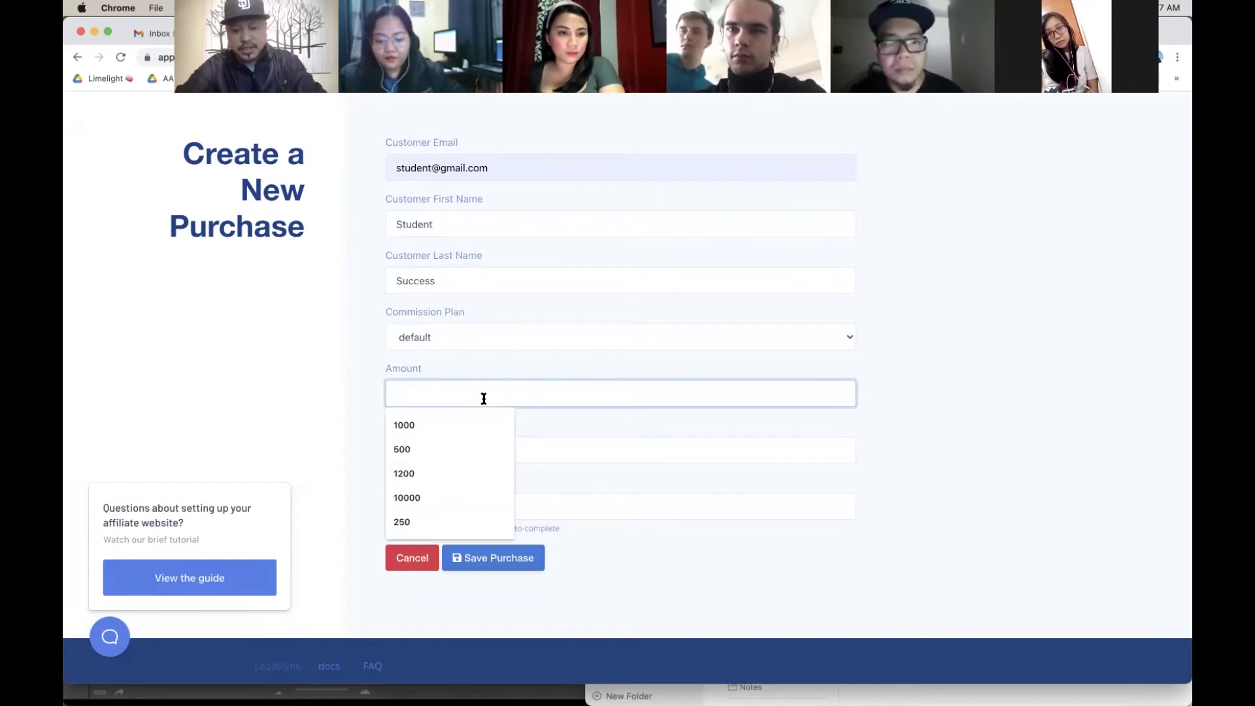
pyautogui.write('7,5')
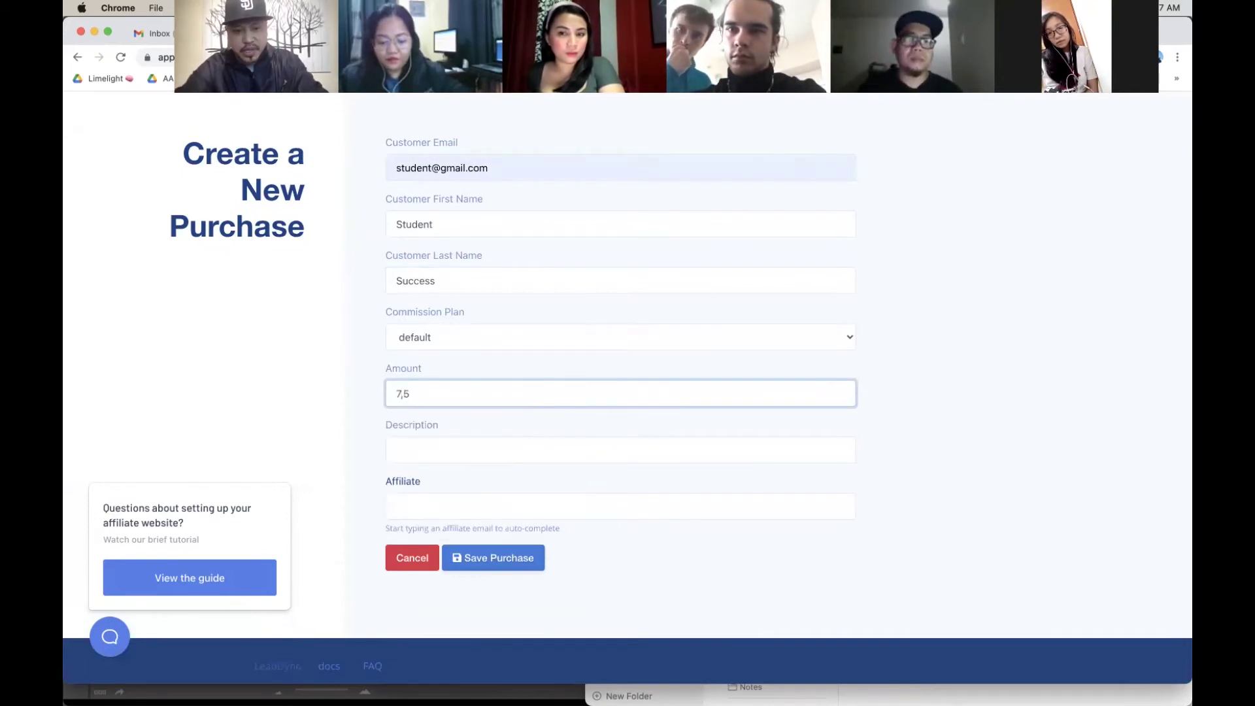
pyautogui.press('BackSpace')
pyautogui.write('5000')
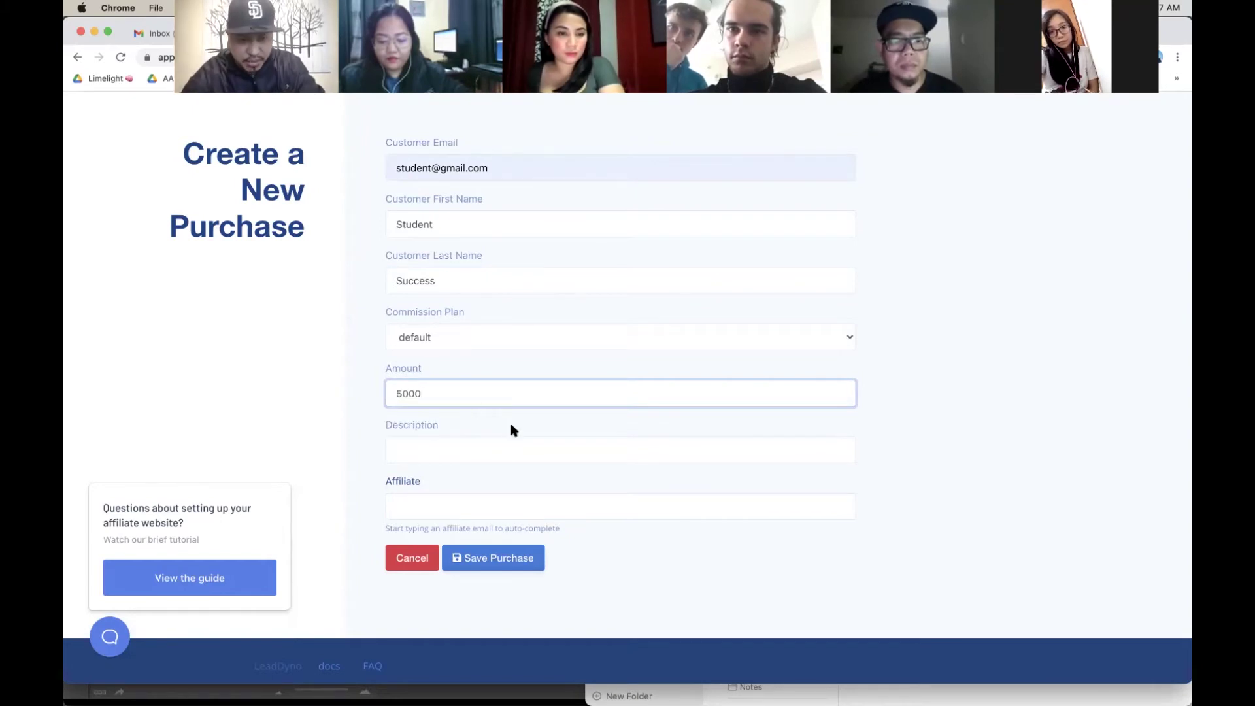
pyautogui.click(513, 429)
pyautogui.scroll(-1, 513, 433)
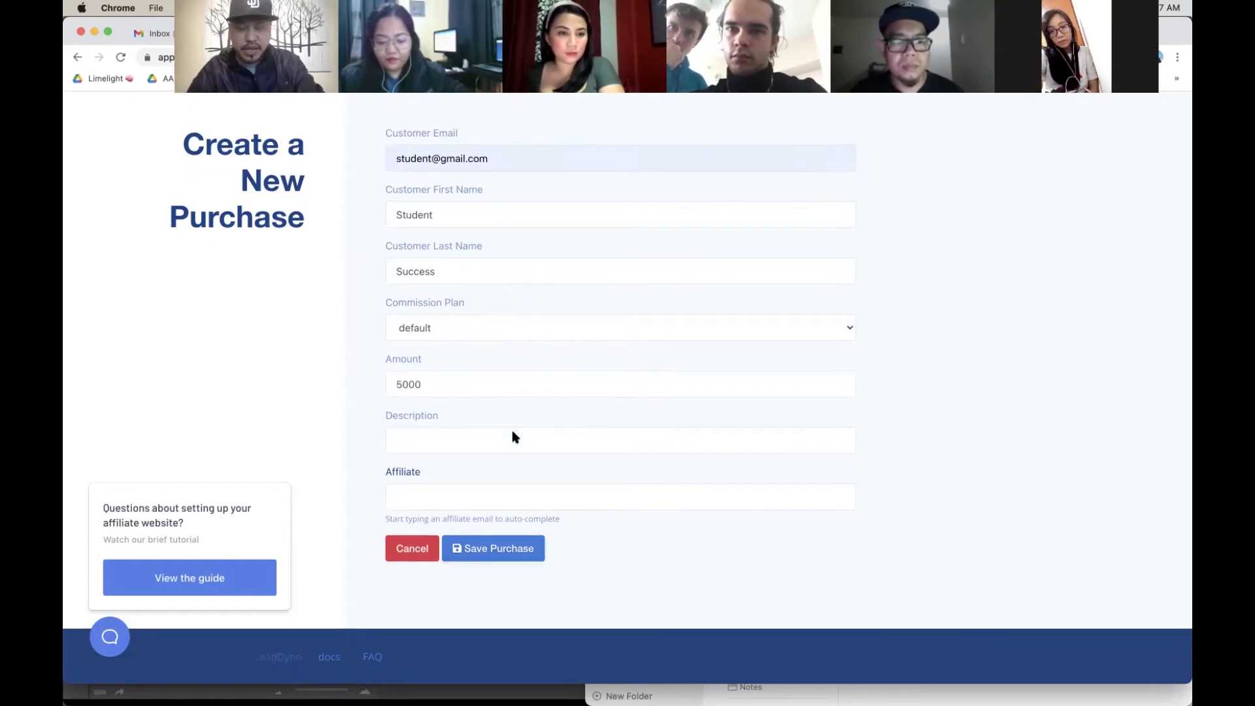
pyautogui.click(478, 498)
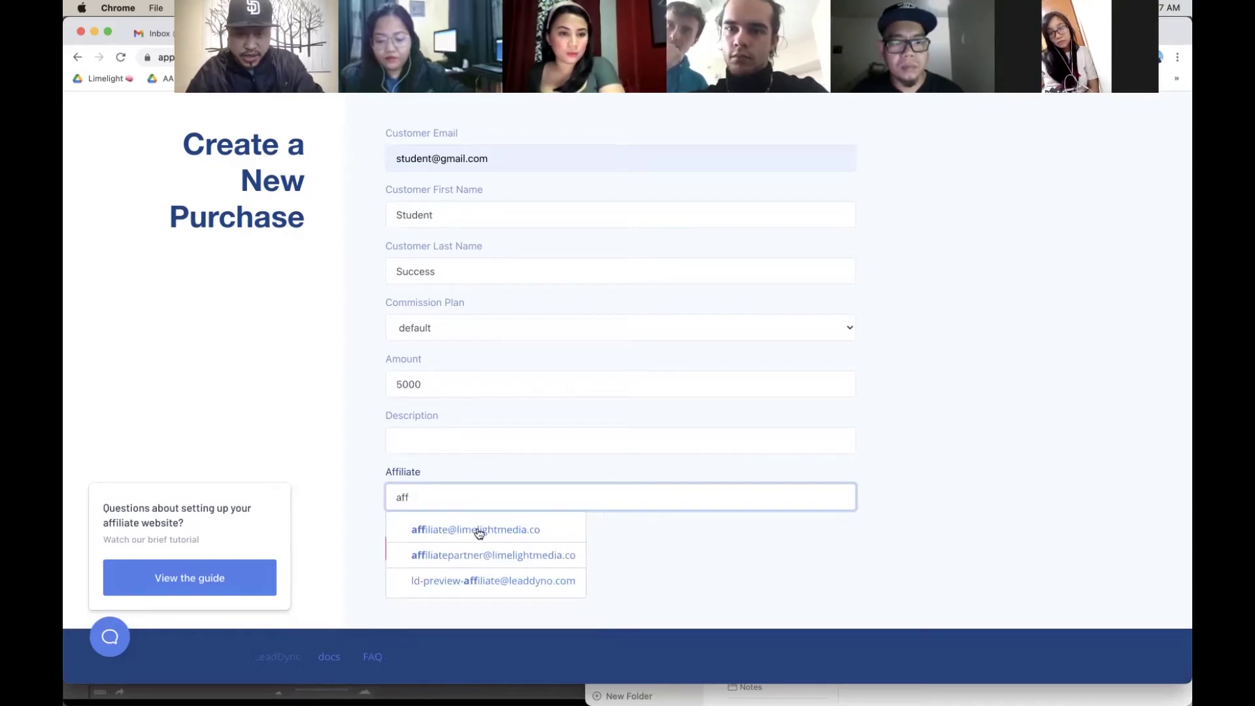
pyautogui.click(480, 533)
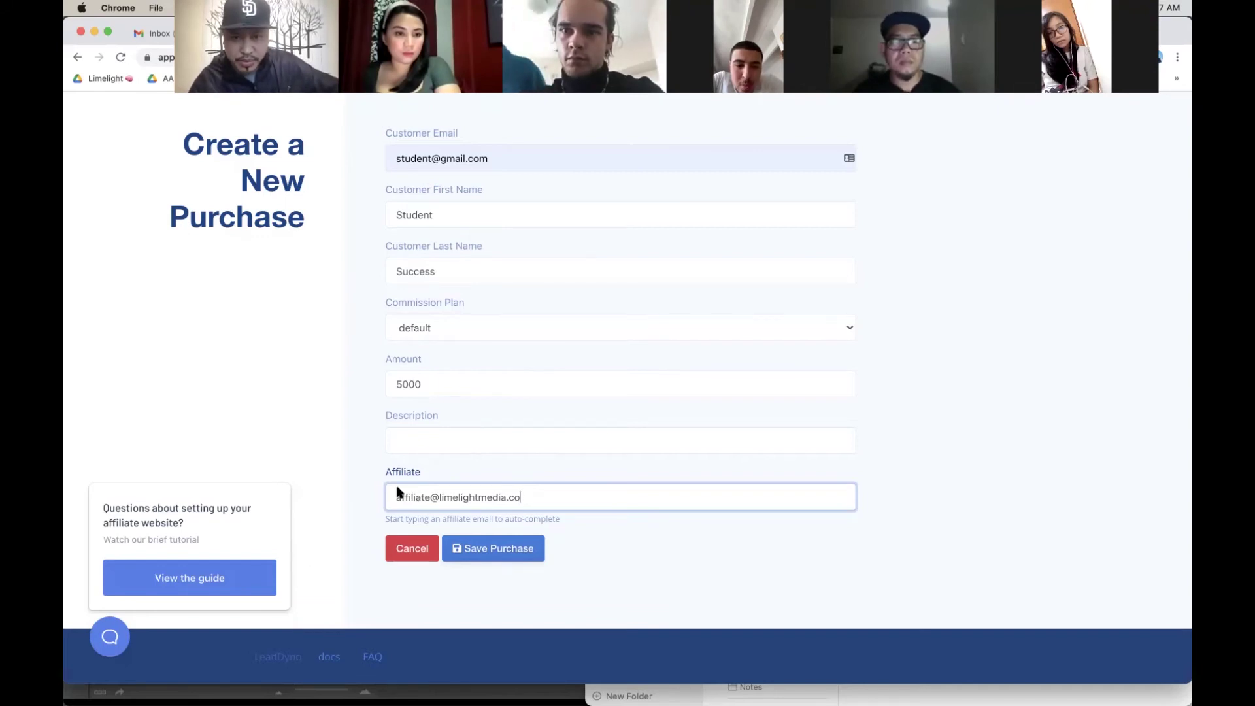
pyautogui.scroll(2, 397, 492)
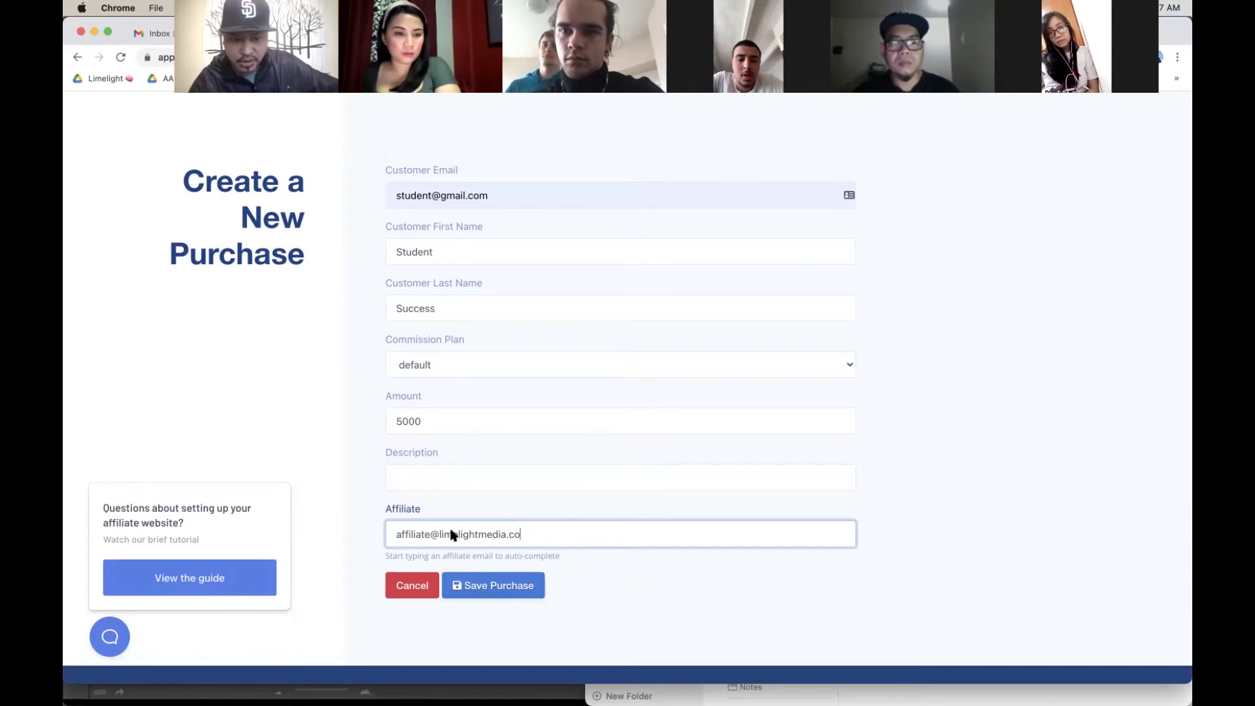
pyautogui.scroll(-2, 477, 542)
pyautogui.click(493, 547)
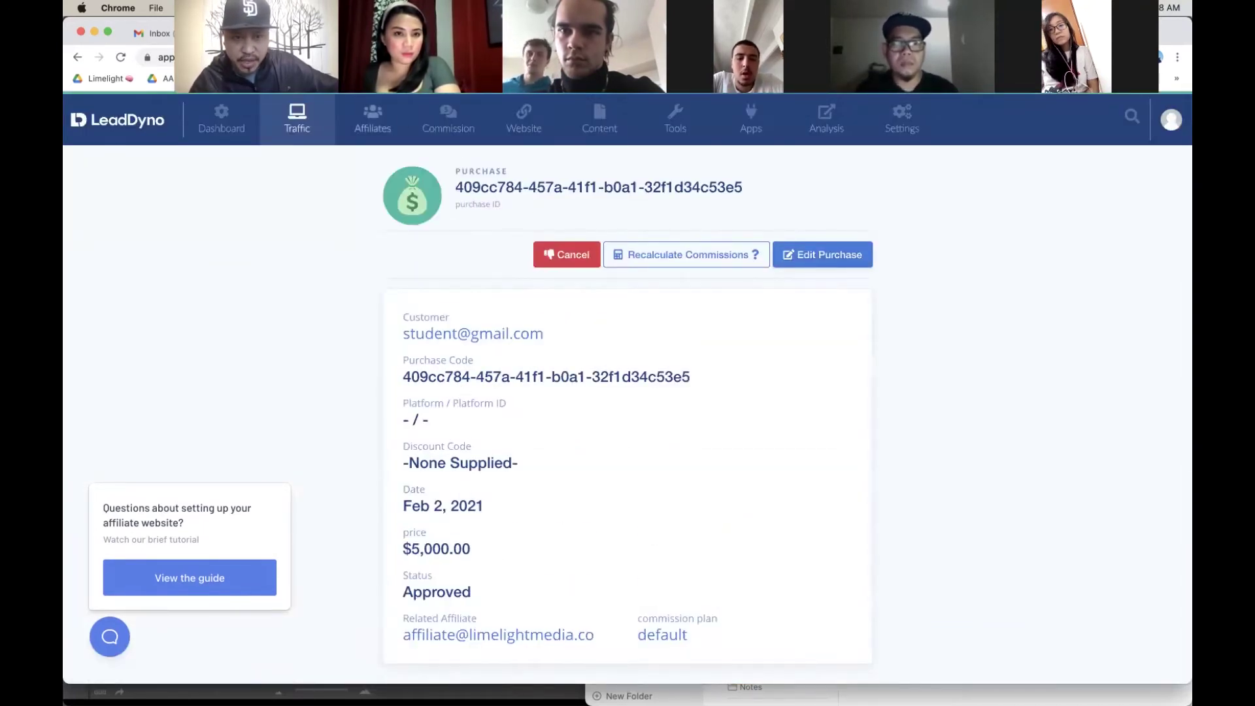
# Step: Pay all $1,250.00 due commissions manually, then return to the dashboard's Create list
pyautogui.click(445, 128)
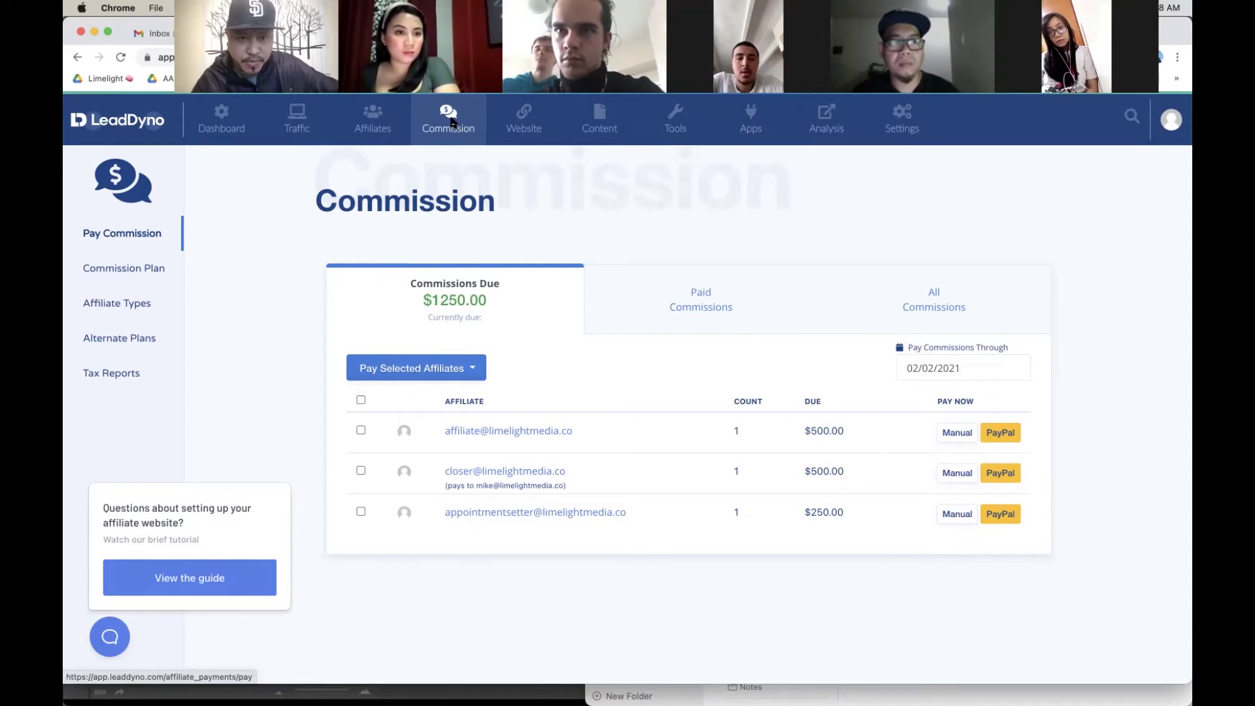
pyautogui.click(360, 400)
pyautogui.click(428, 372)
pyautogui.click(401, 401)
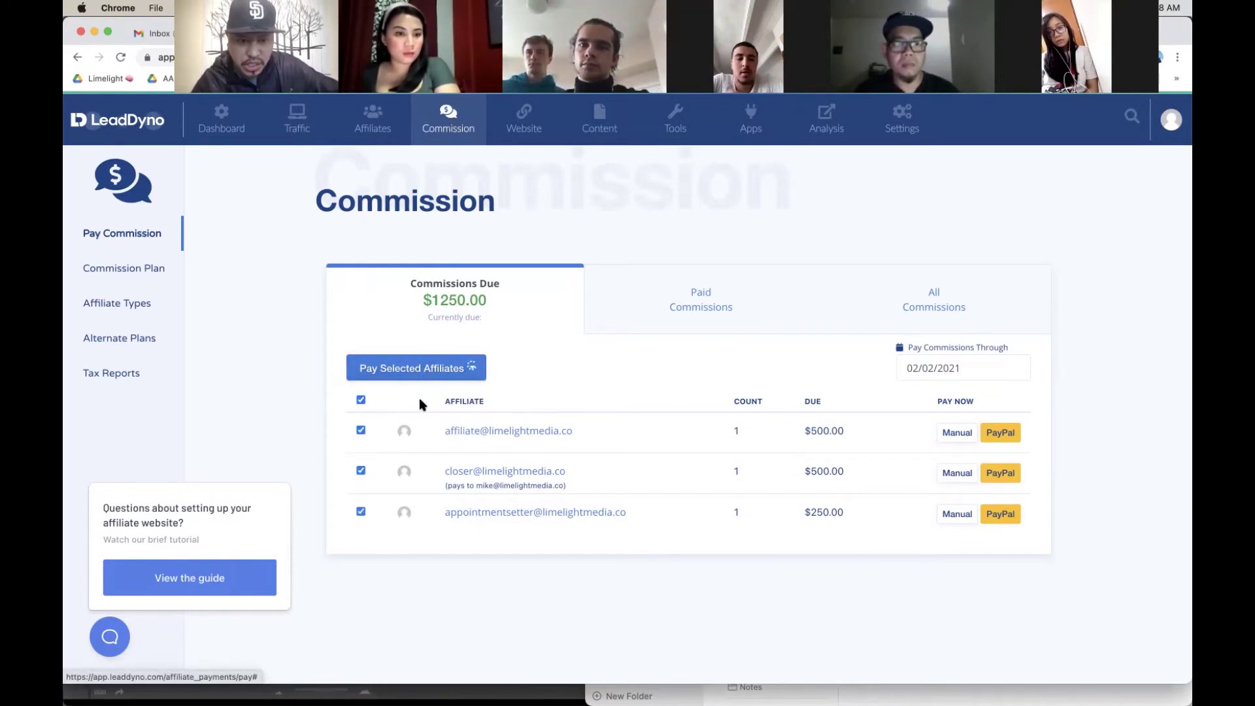
pyautogui.click(222, 121)
pyautogui.click(863, 176)
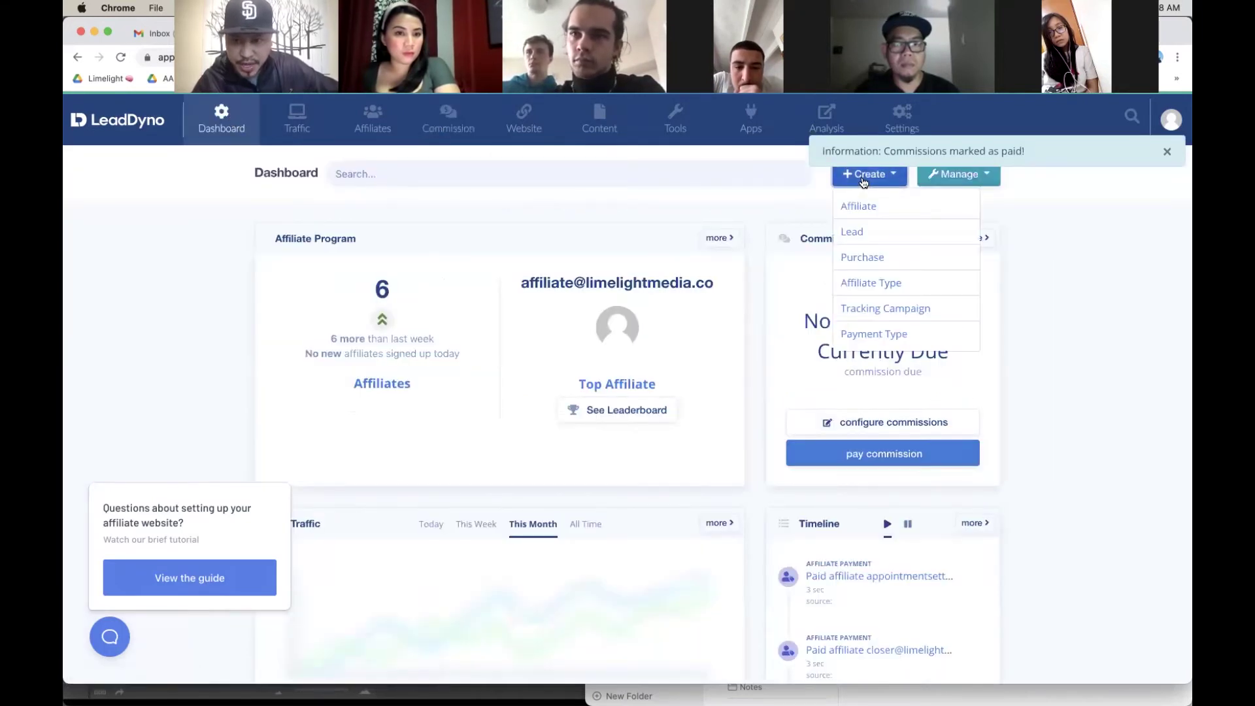
# Step: Start a new purchase autofilled with the student customer's e-mail and name Student Success
pyautogui.click(881, 260)
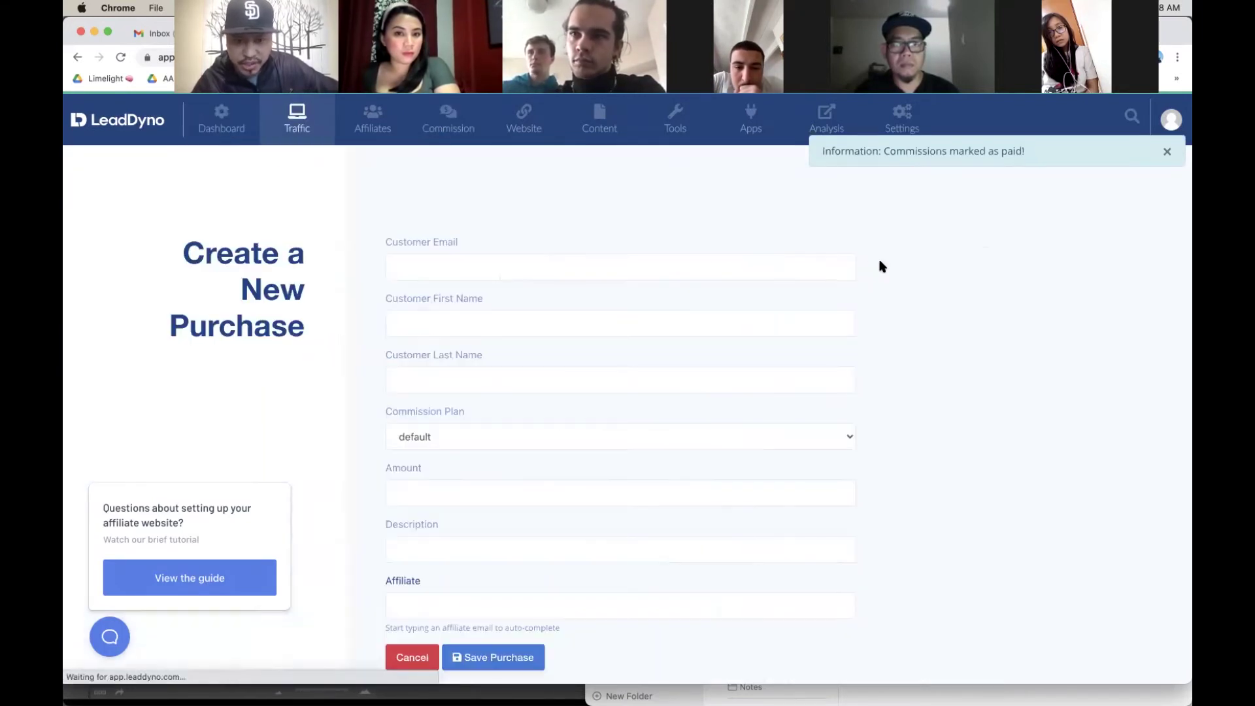
pyautogui.click(641, 268)
pyautogui.write('s')
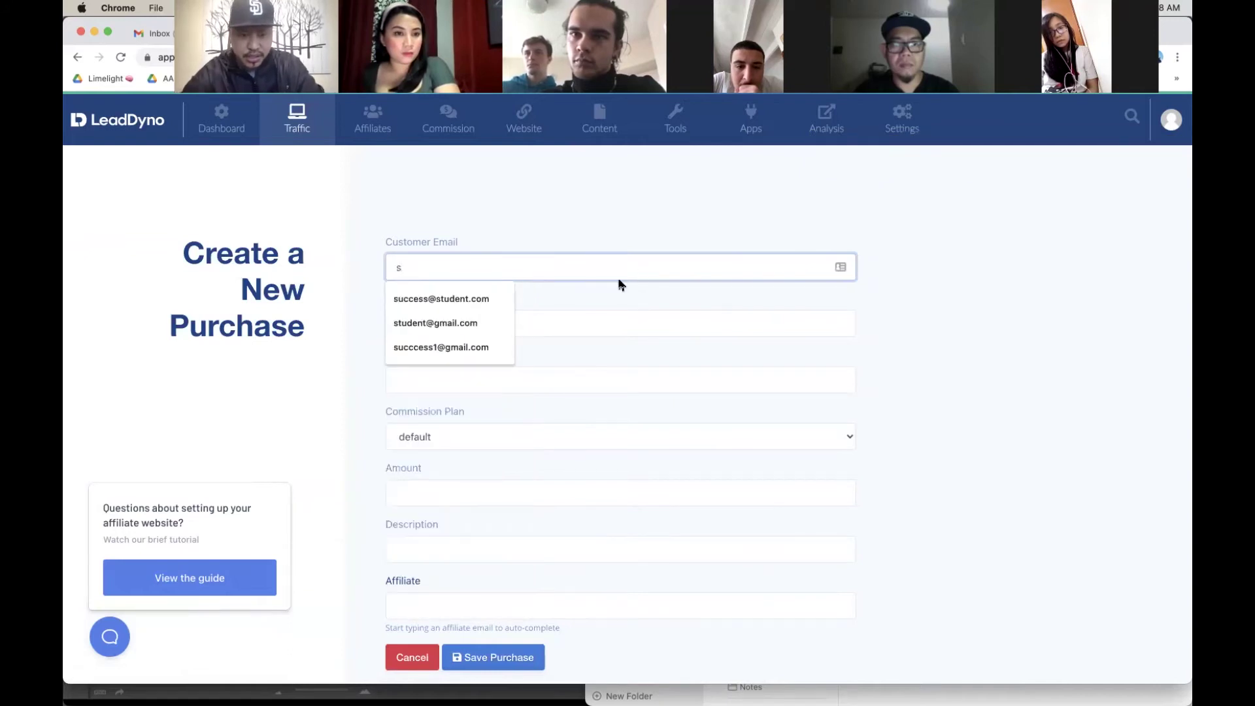
pyautogui.click(496, 319)
pyautogui.click(476, 324)
pyautogui.write('Student')
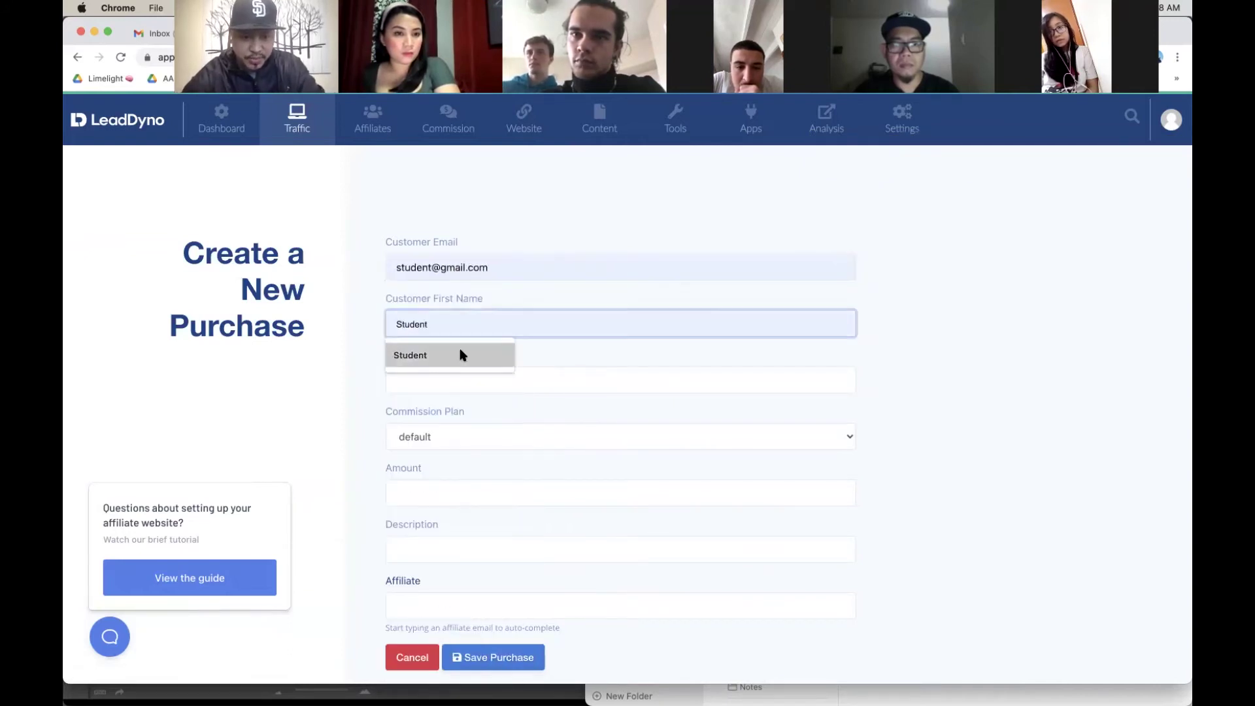
pyautogui.click(460, 355)
pyautogui.click(456, 376)
pyautogui.write('Success')
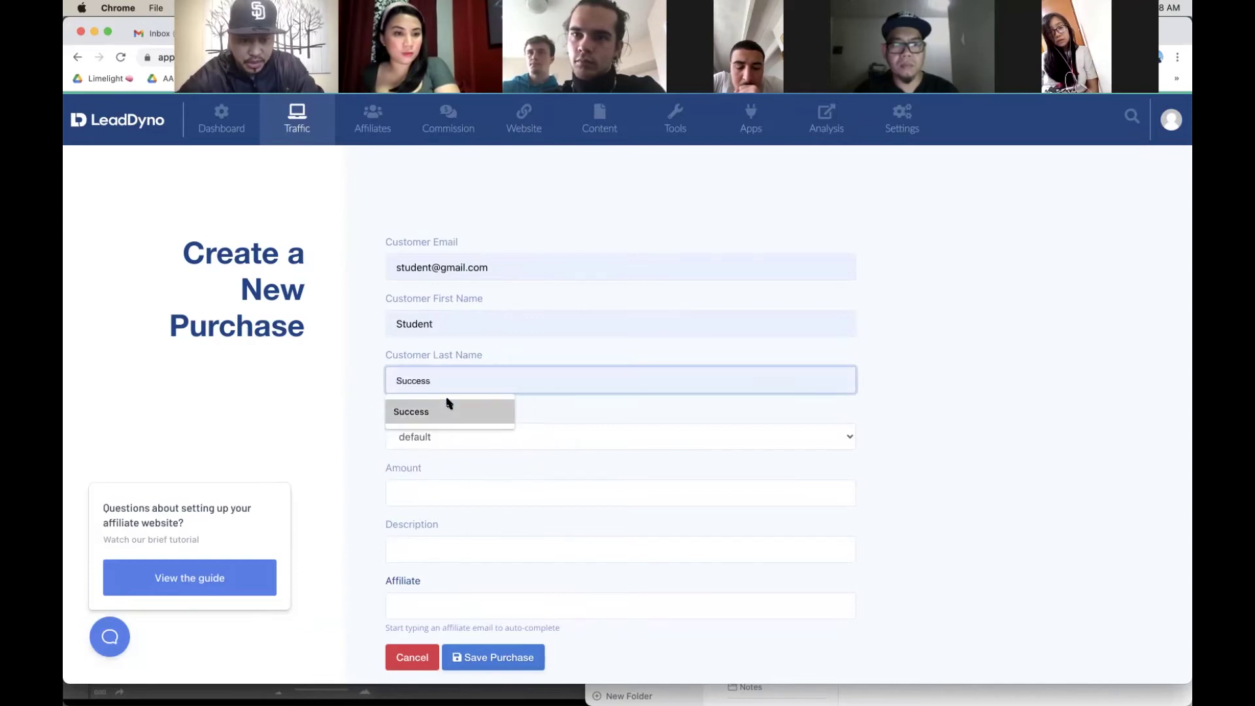
pyautogui.click(442, 408)
# Step: Credit the appointment-setter affiliate, save without an amount, and check the commission payouts
pyautogui.scroll(-3, 490, 457)
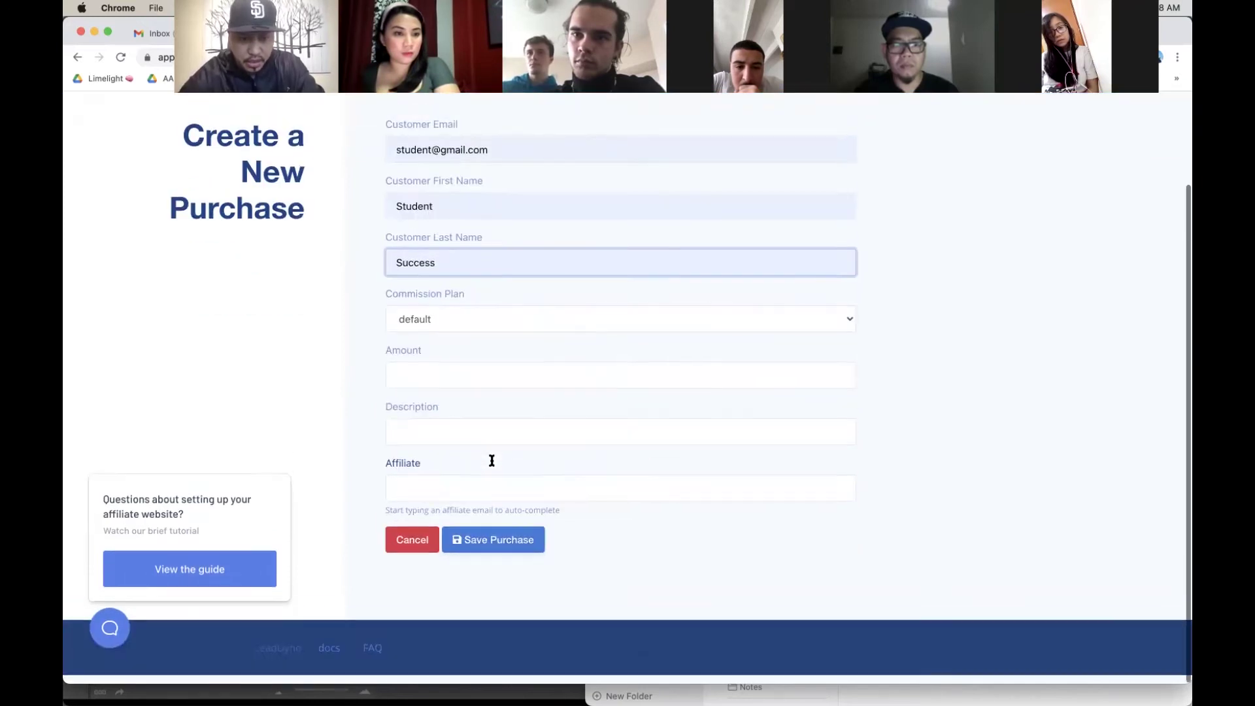
pyautogui.click(468, 498)
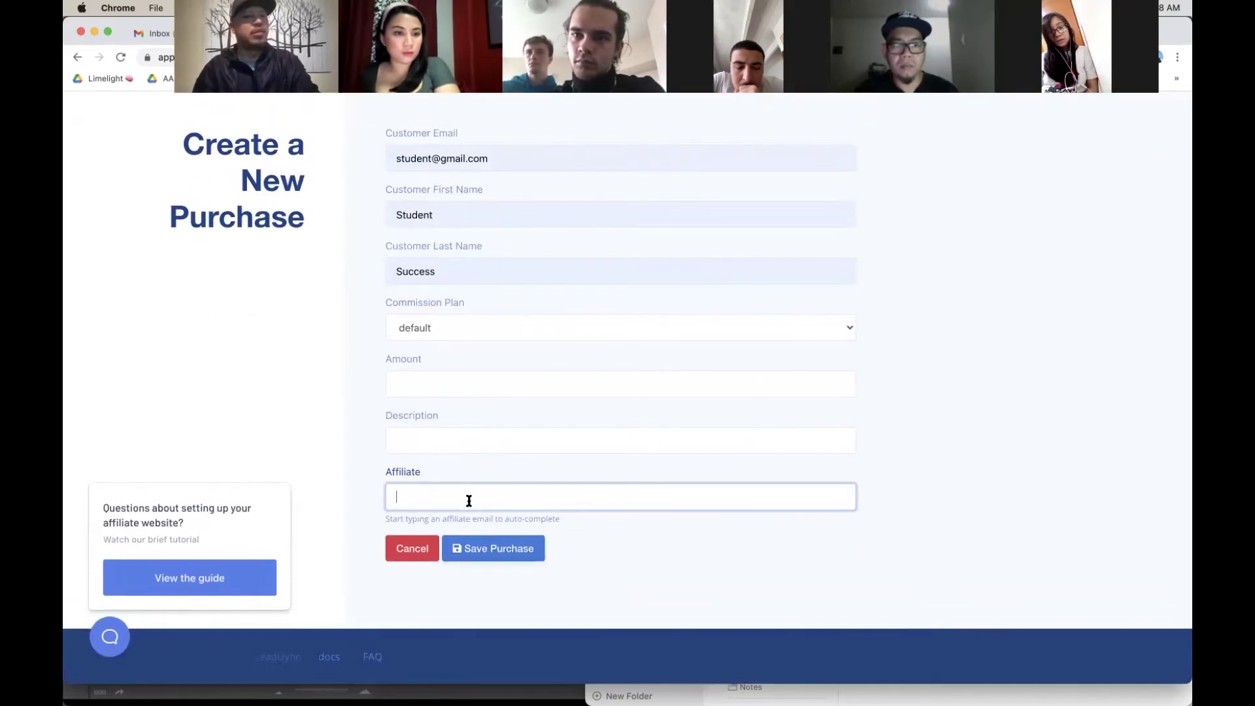
pyautogui.write('app')
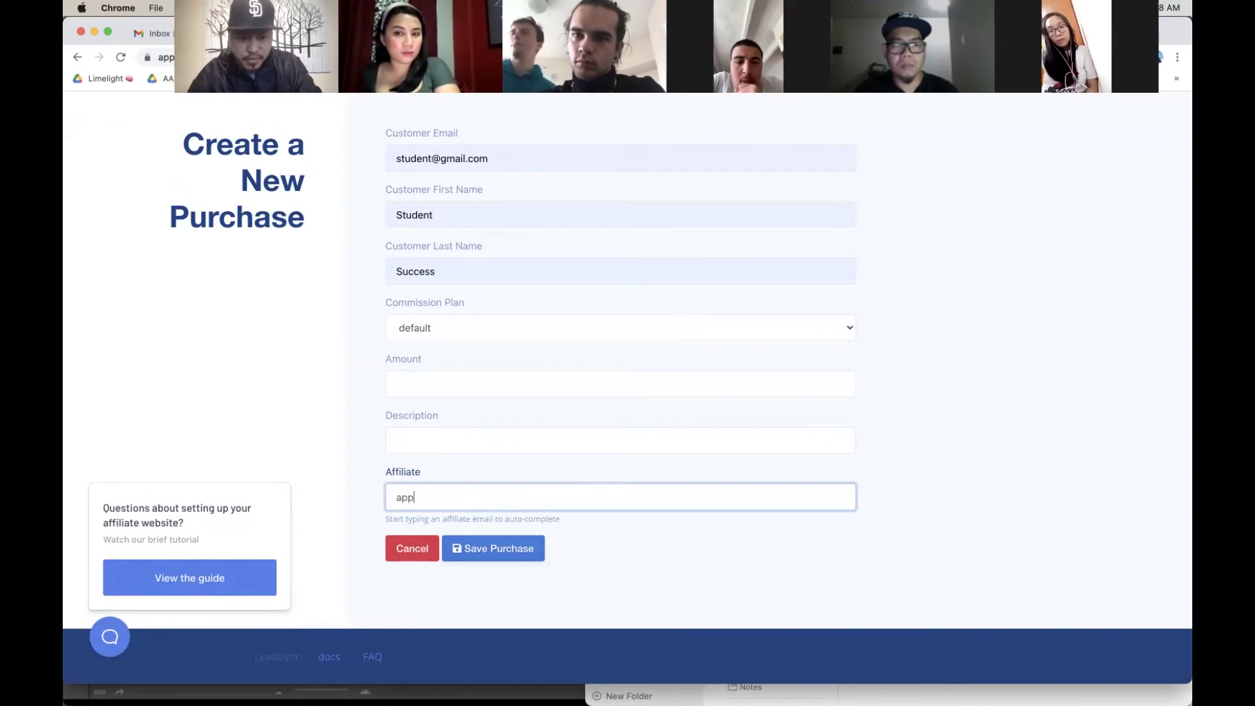
pyautogui.click(467, 530)
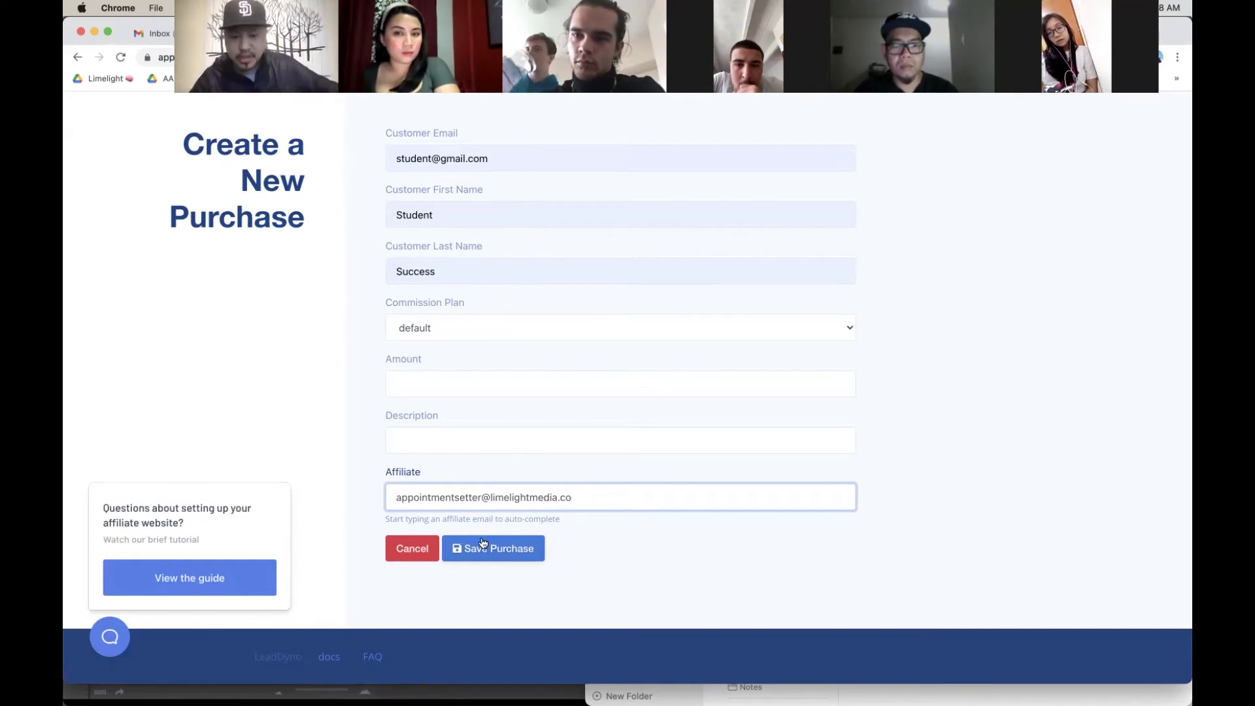
pyautogui.click(483, 545)
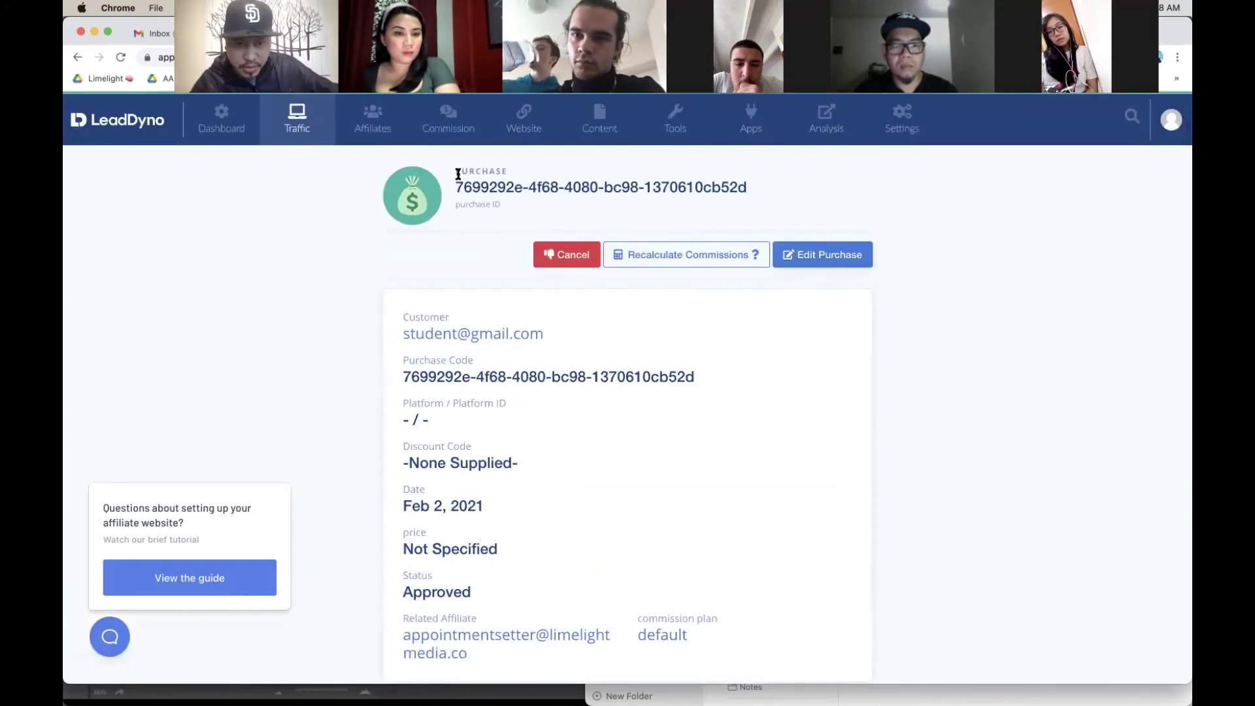
pyautogui.click(448, 131)
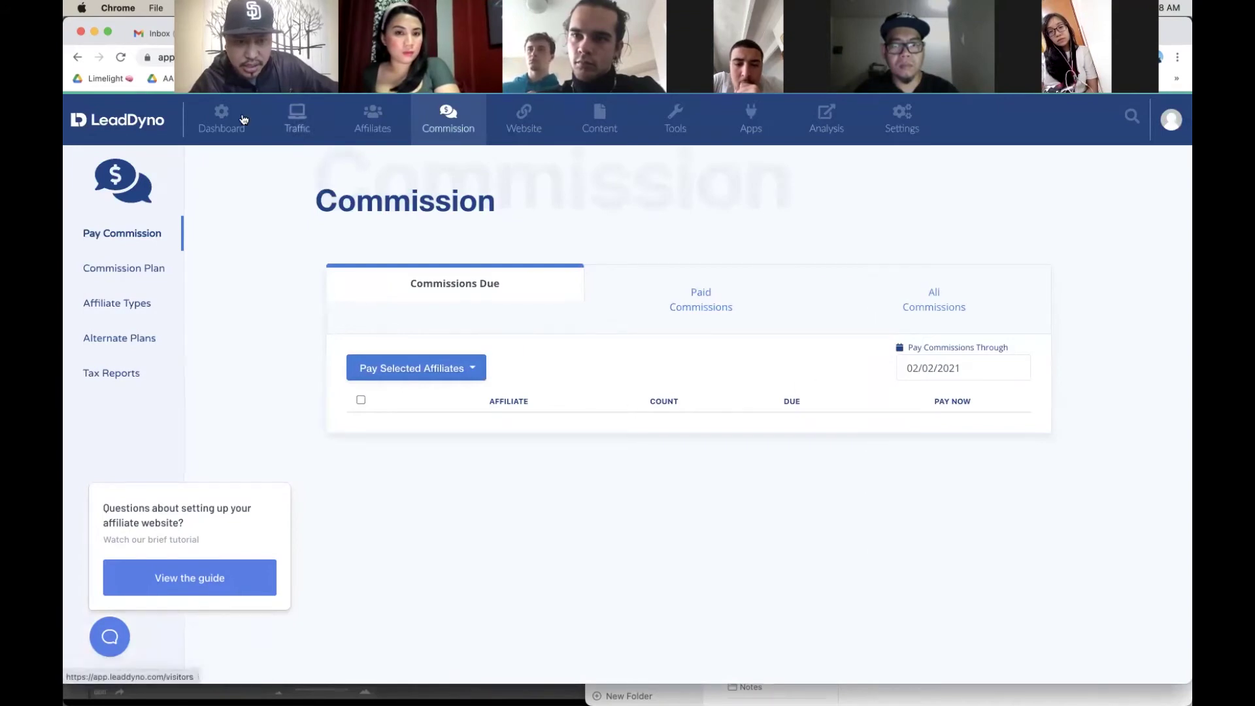
pyautogui.click(81, 57)
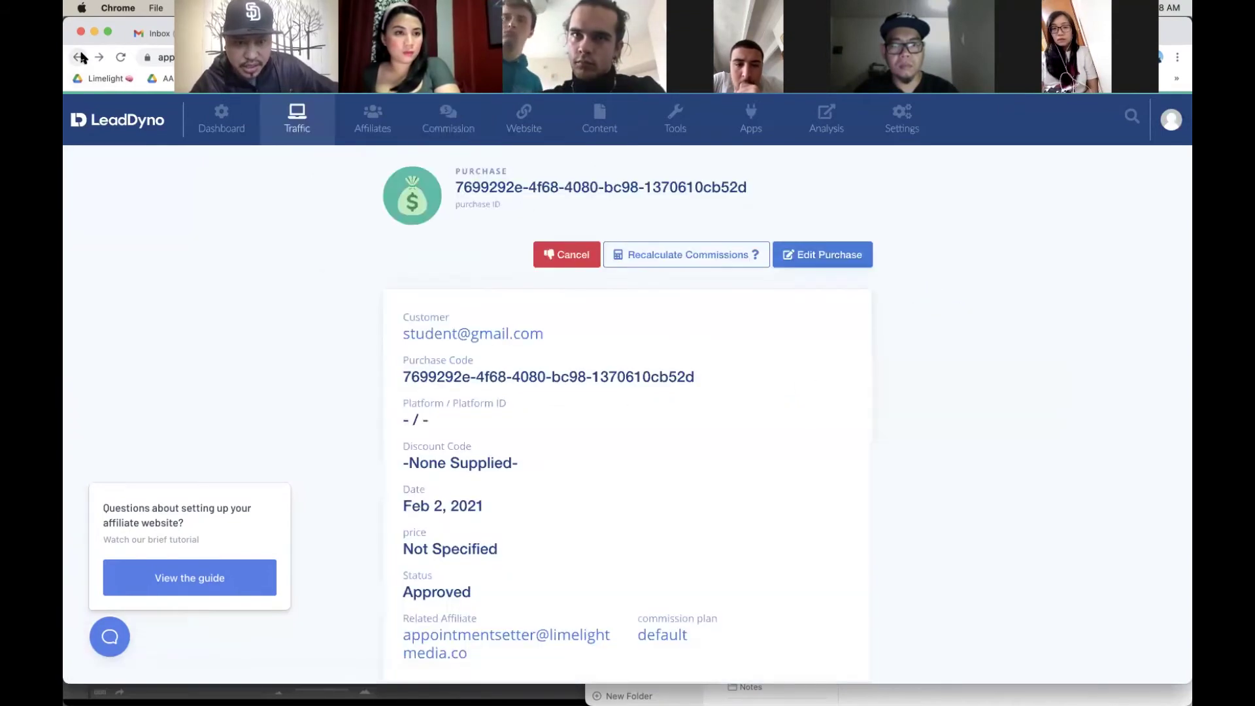
# Step: On the commission payouts page, set Pay Commissions Through to 02/03/2021
pyautogui.scroll(-5, 505, 436)
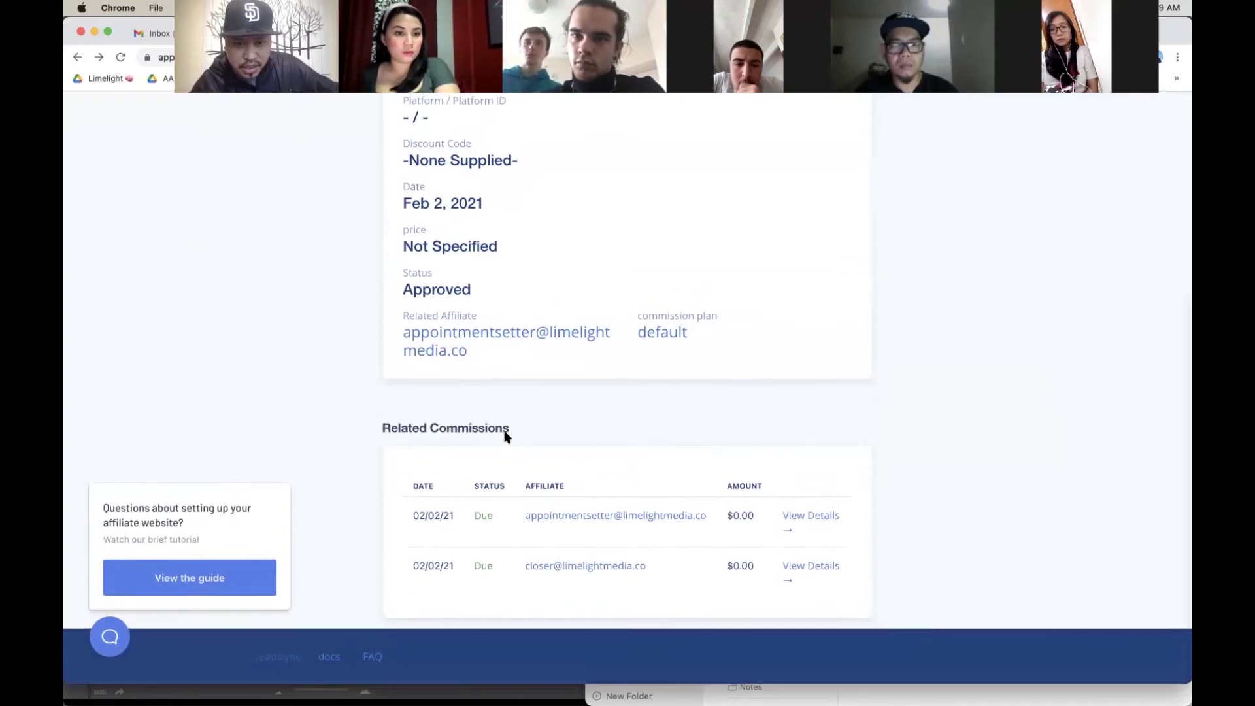
pyautogui.scroll(5, 505, 436)
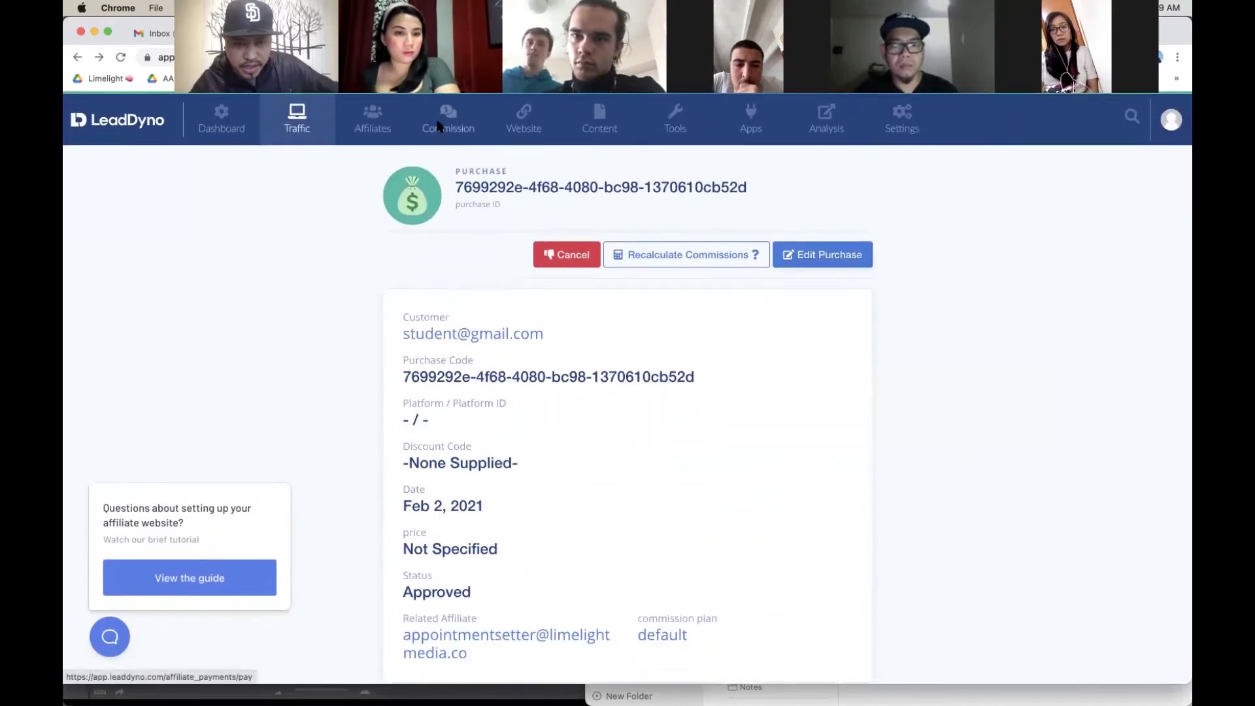
pyautogui.click(444, 122)
pyautogui.click(933, 369)
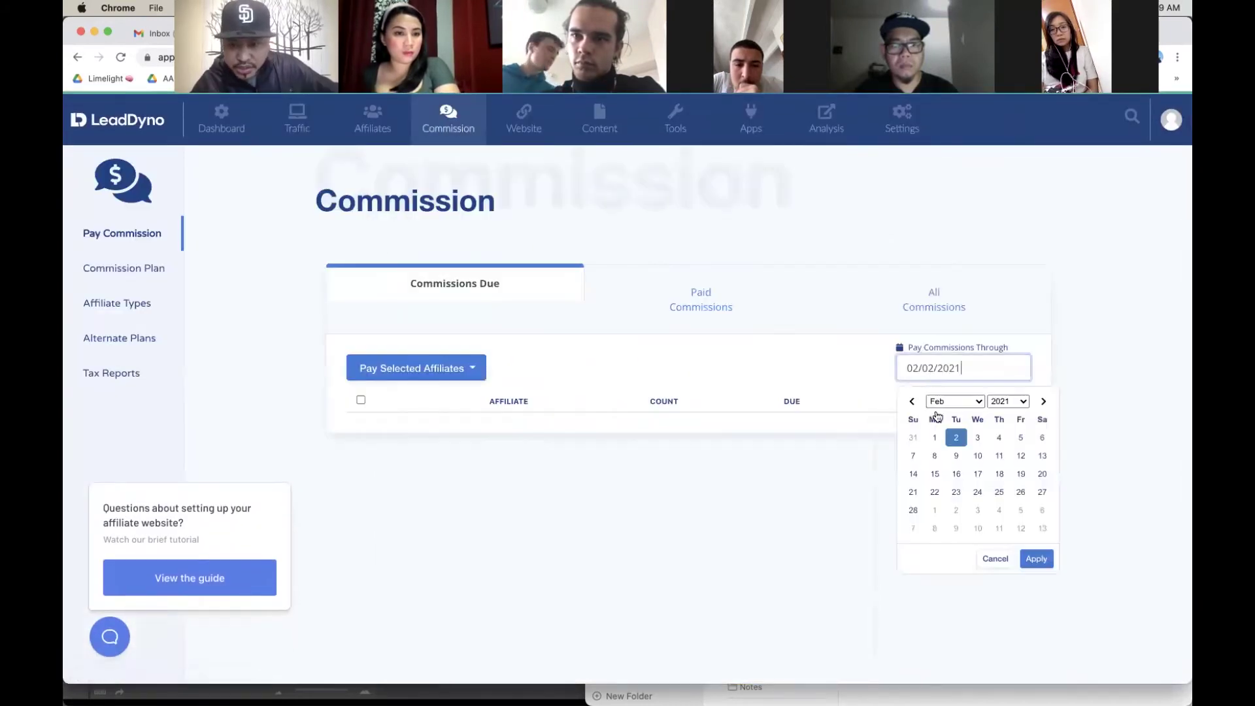
pyautogui.click(981, 439)
pyautogui.click(1036, 557)
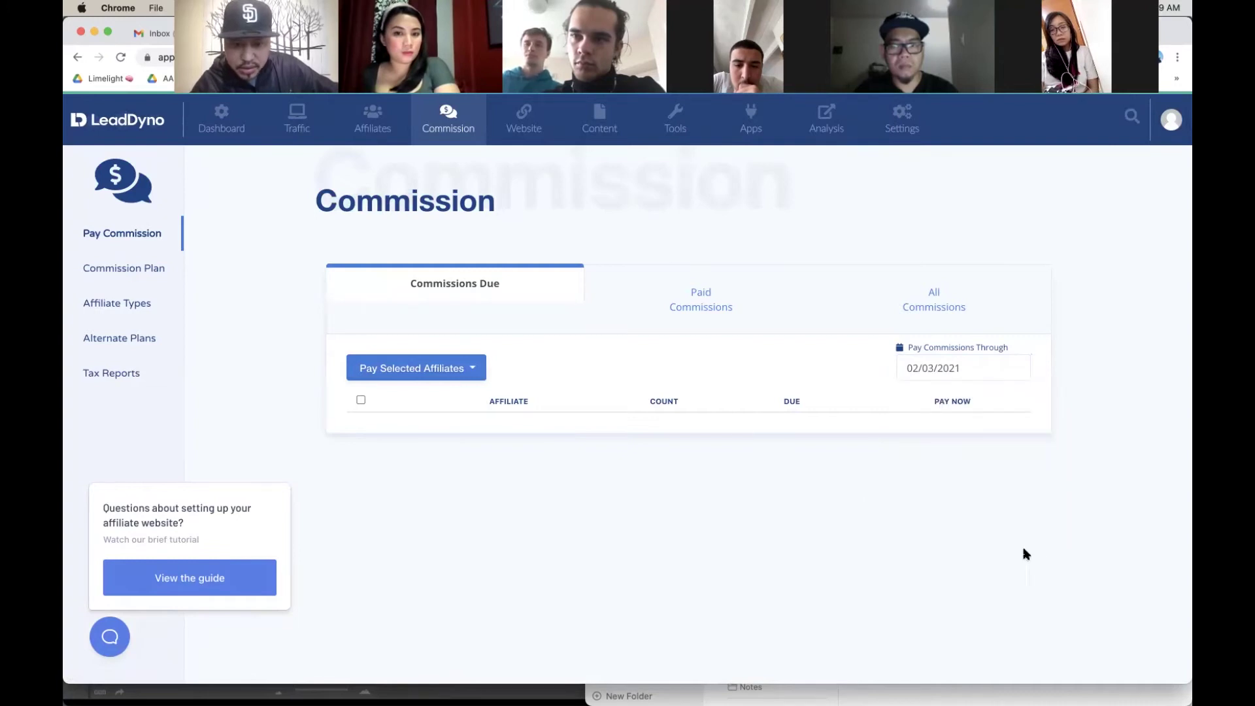
# Step: Attempt a manual payout, reload the commission page, and return to the dashboard
pyautogui.click(454, 376)
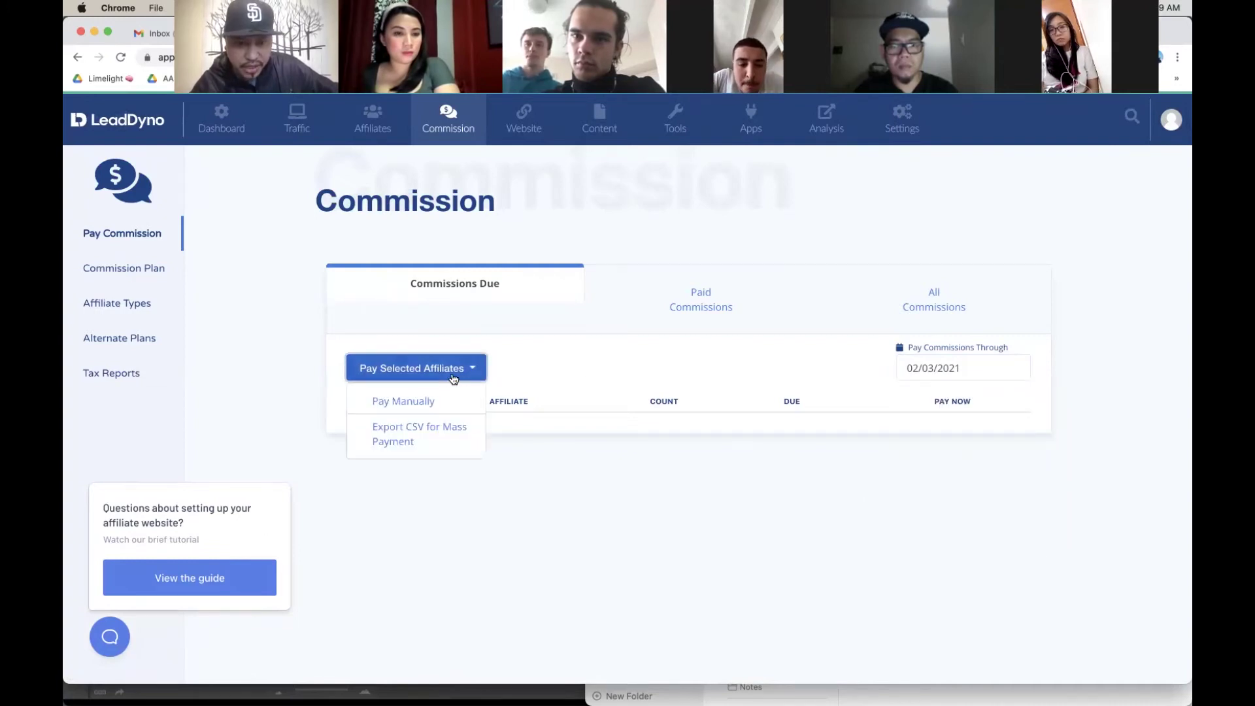
pyautogui.click(435, 396)
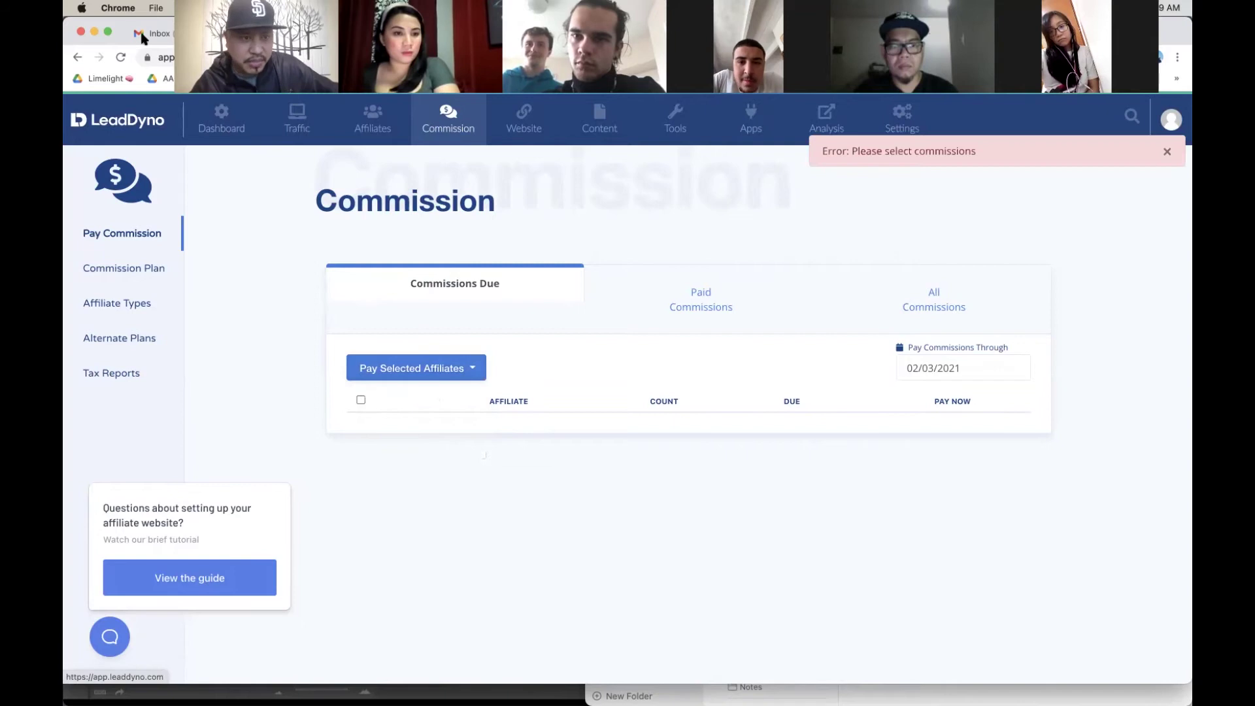
pyautogui.click(120, 57)
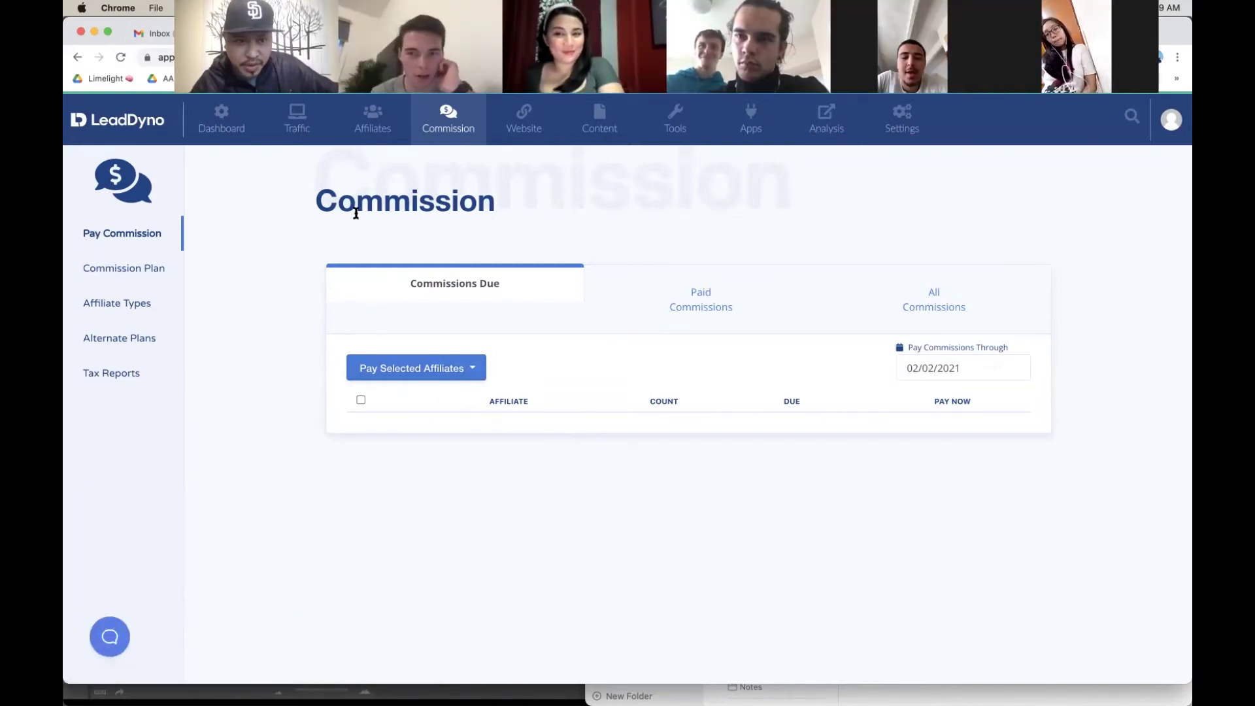
pyautogui.click(255, 123)
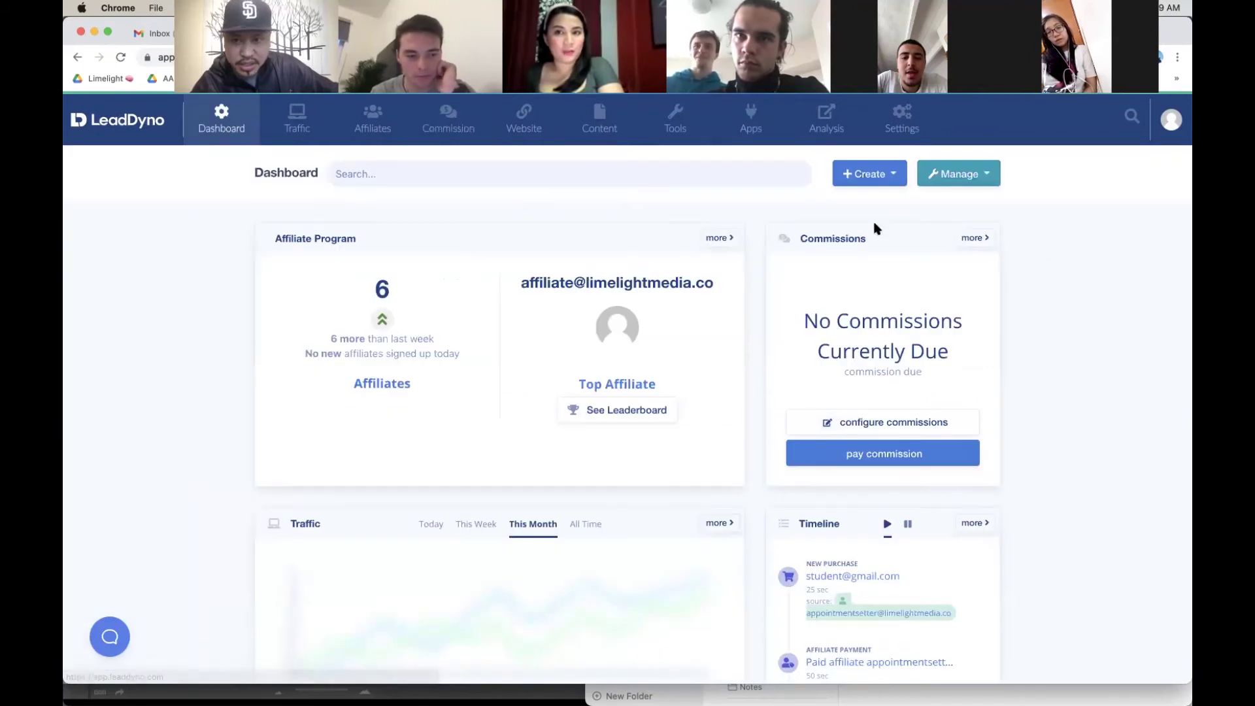
# Step: Create a new purchase for the student customer's e-mail with name Student Success
pyautogui.click(869, 174)
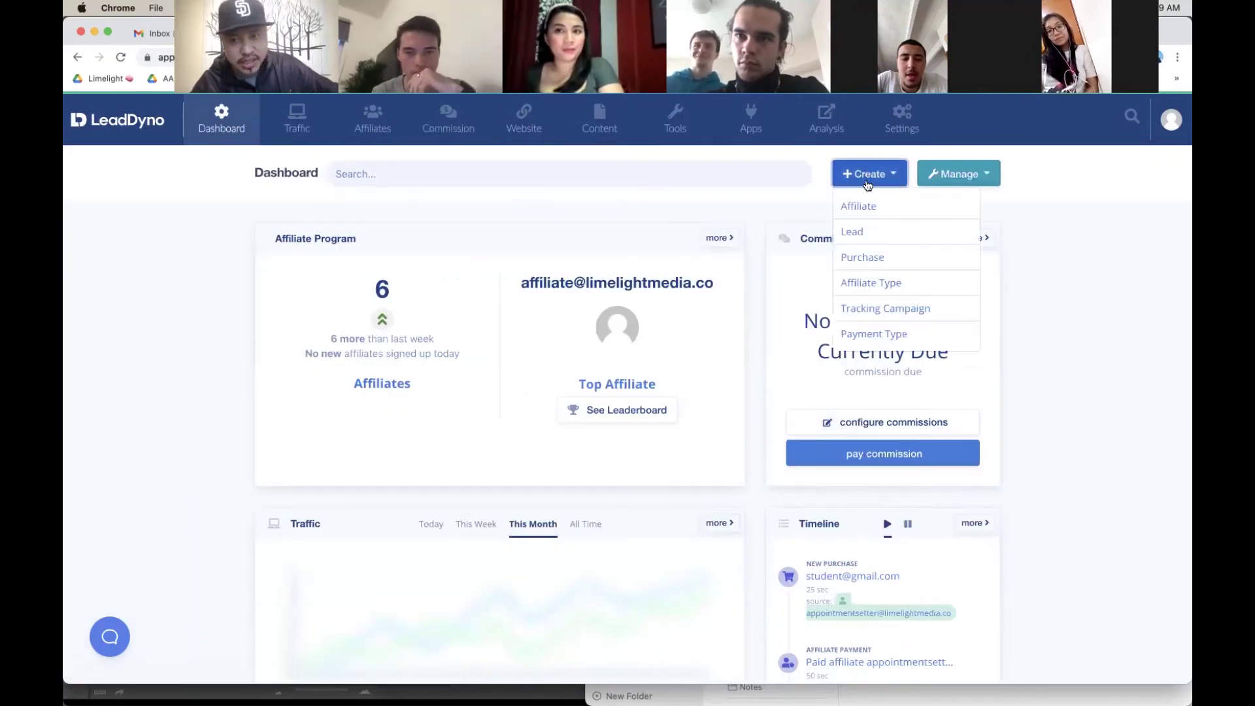
pyautogui.click(894, 257)
pyautogui.click(579, 266)
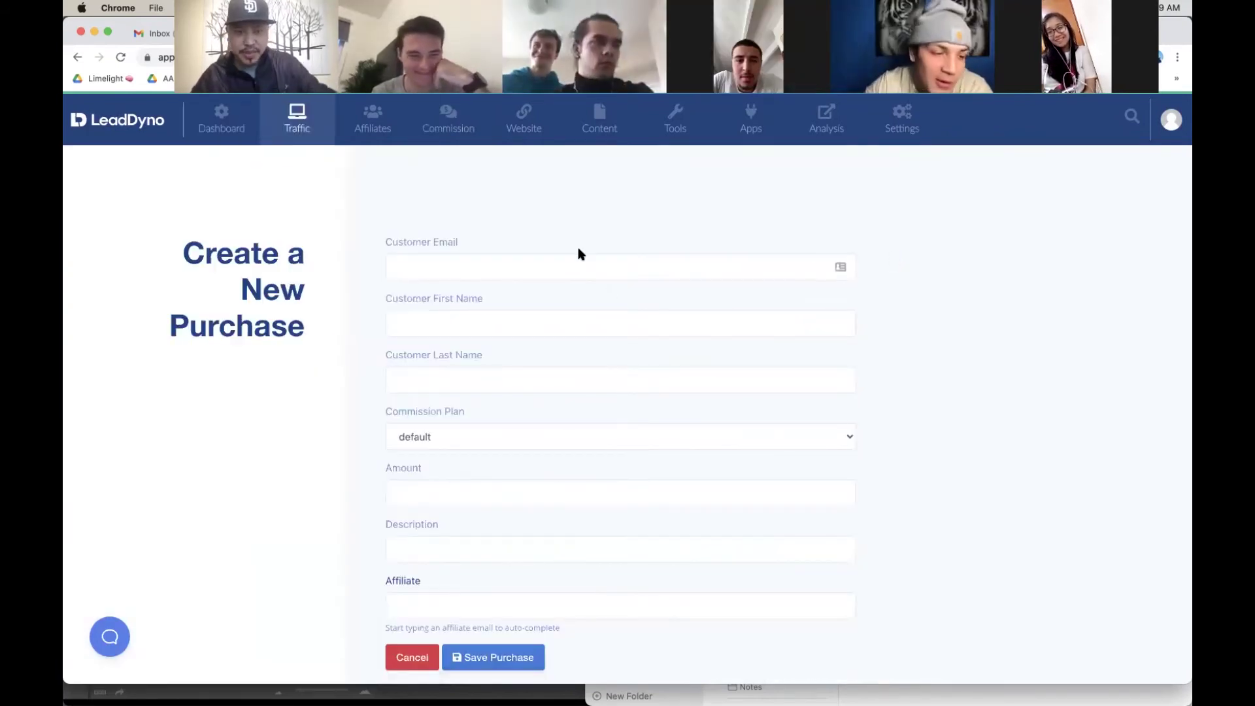
pyautogui.write('st')
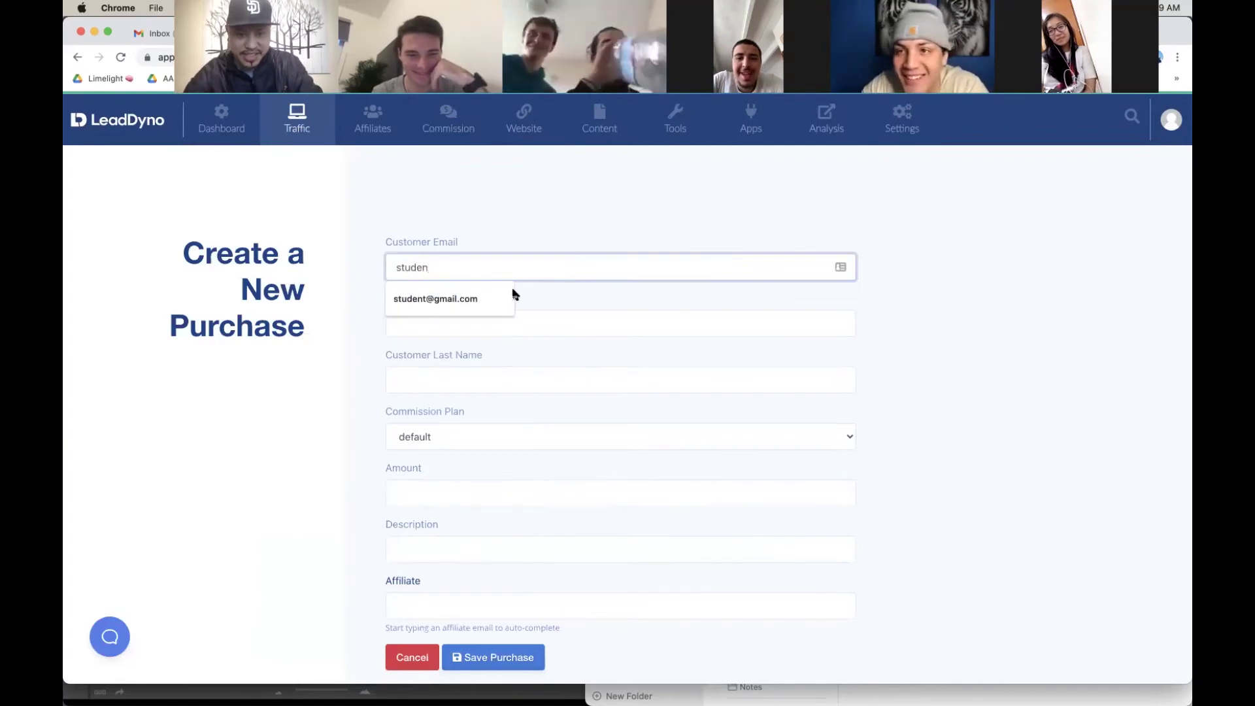
pyautogui.write('uden')
pyautogui.click(459, 299)
pyautogui.click(455, 317)
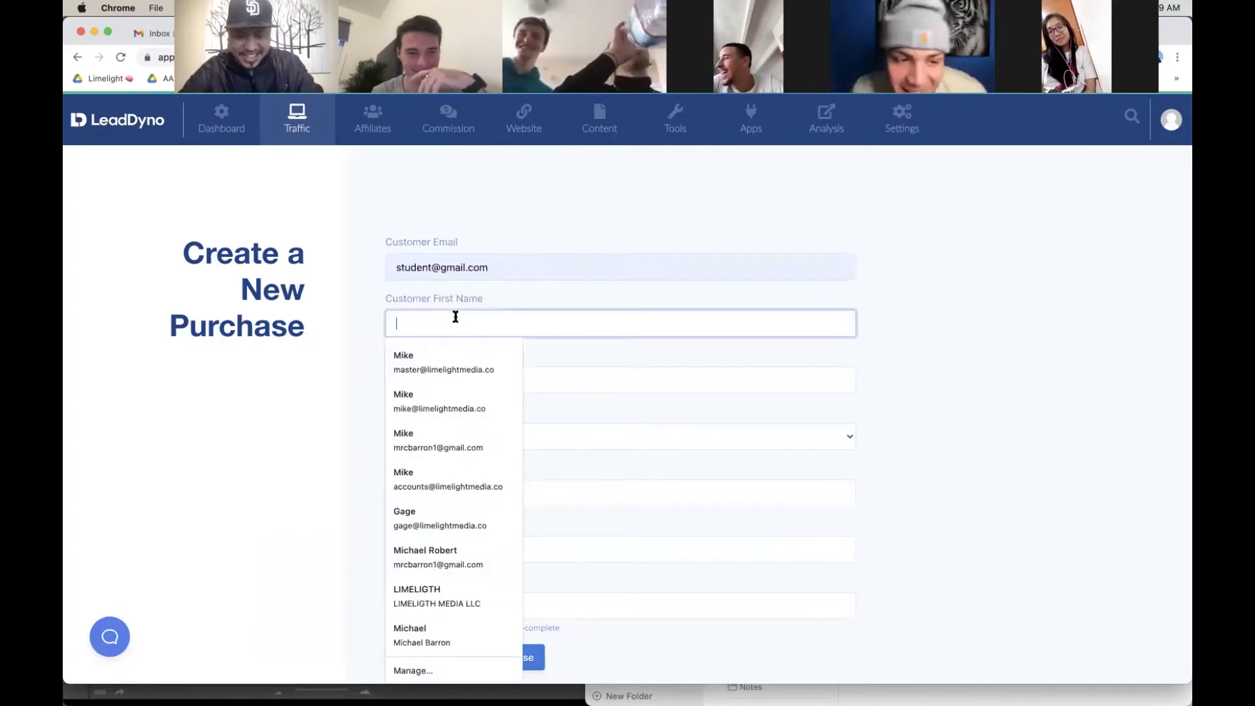
pyautogui.write('Stu')
pyautogui.click(442, 356)
pyautogui.click(443, 372)
pyautogui.write('Success')
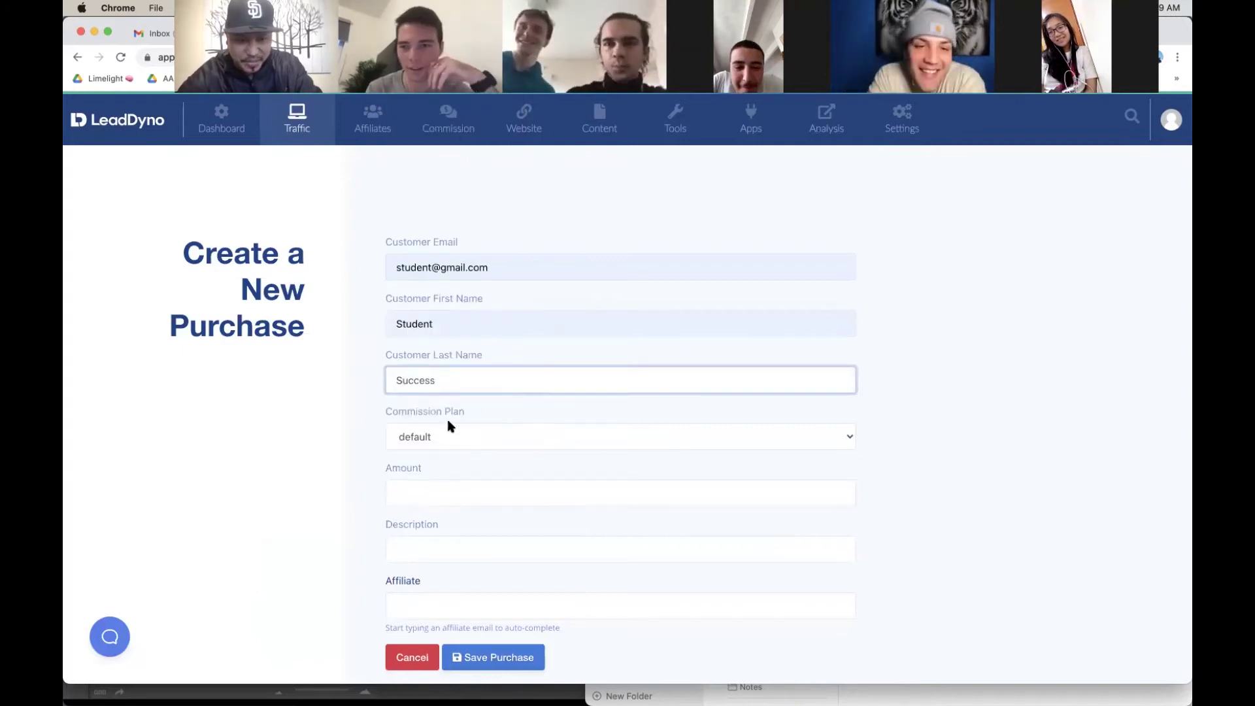
# Step: Enter amount 5000, credit the appointment-setter affiliate, save, and view commission payouts
pyautogui.scroll(-2, 450, 426)
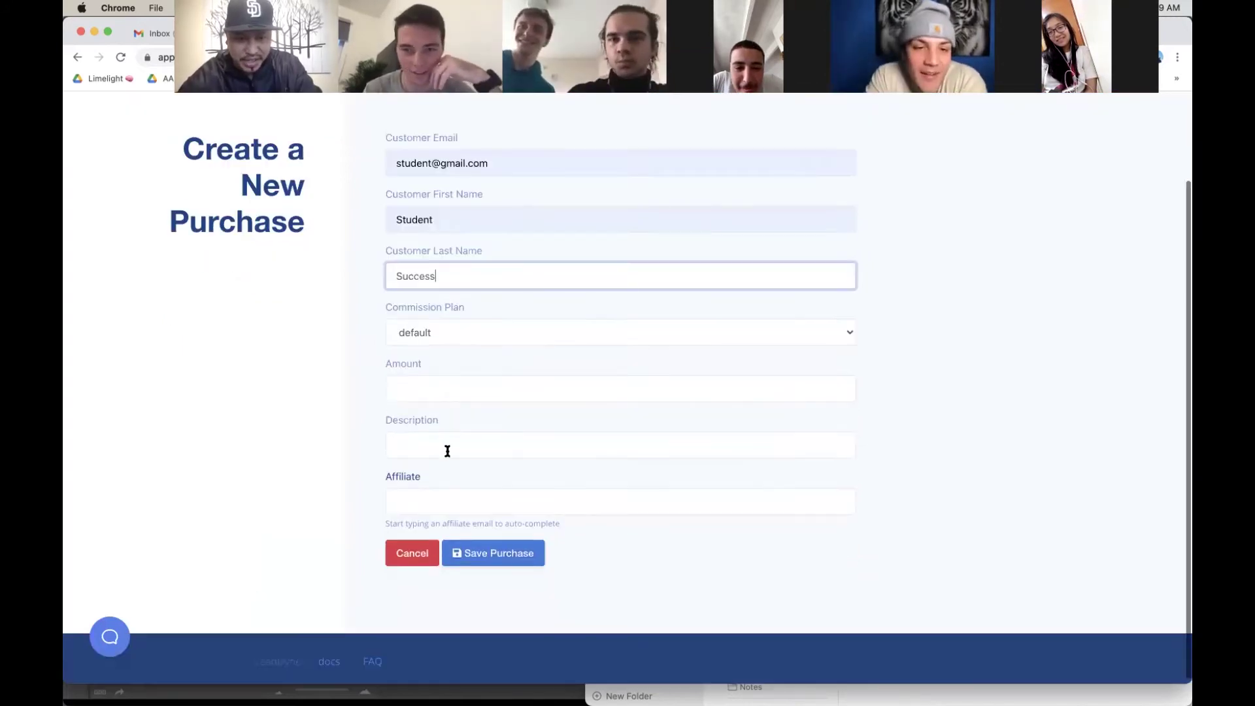
pyautogui.click(458, 390)
pyautogui.write('5000')
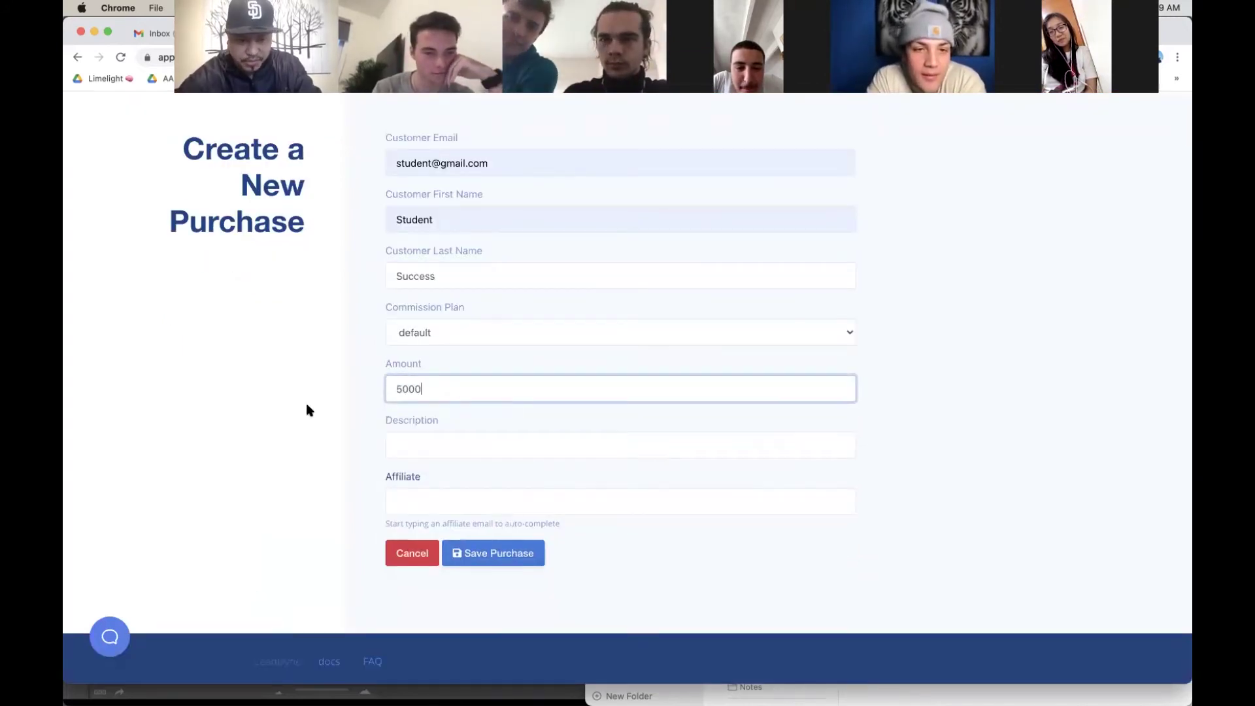
pyautogui.click(307, 409)
pyautogui.click(459, 499)
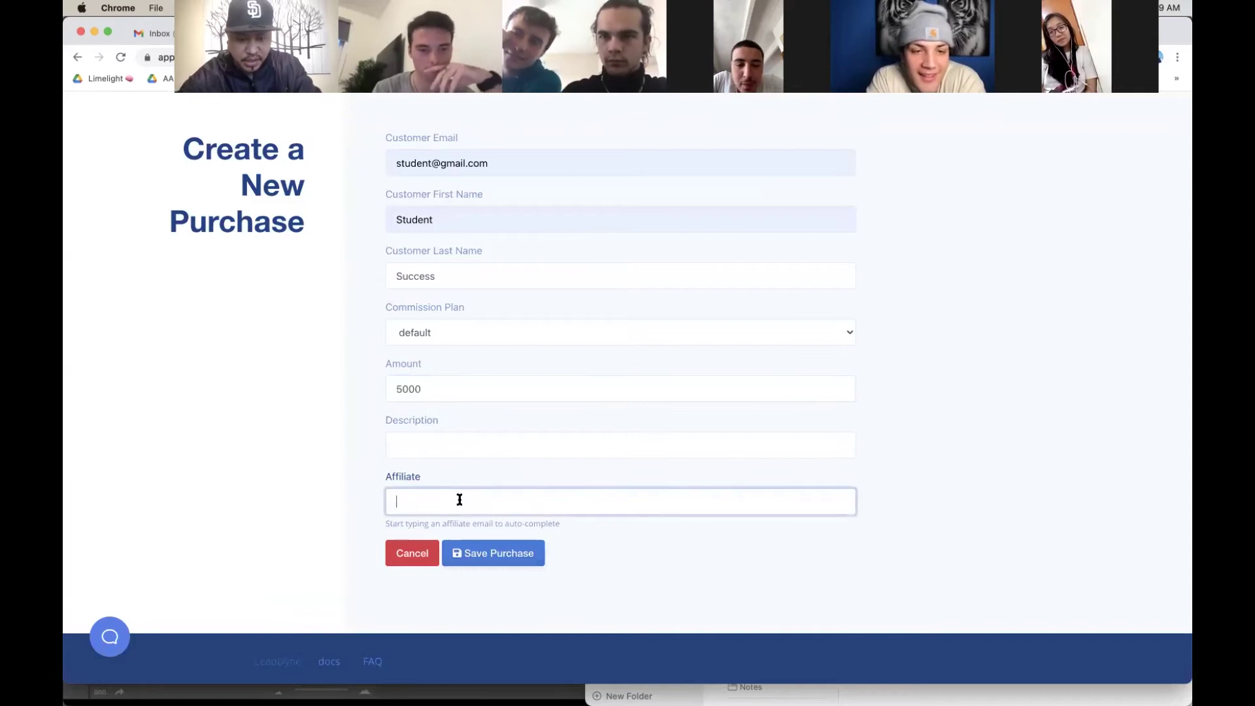
pyautogui.write('app')
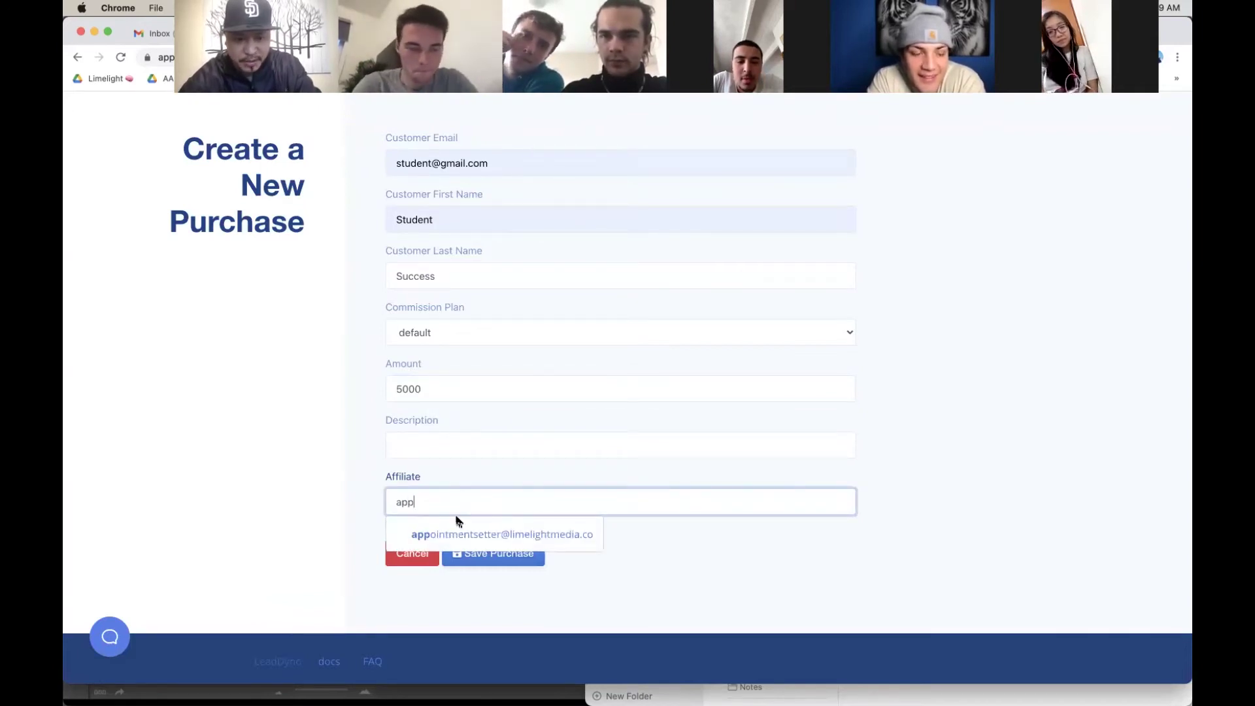
pyautogui.click(465, 535)
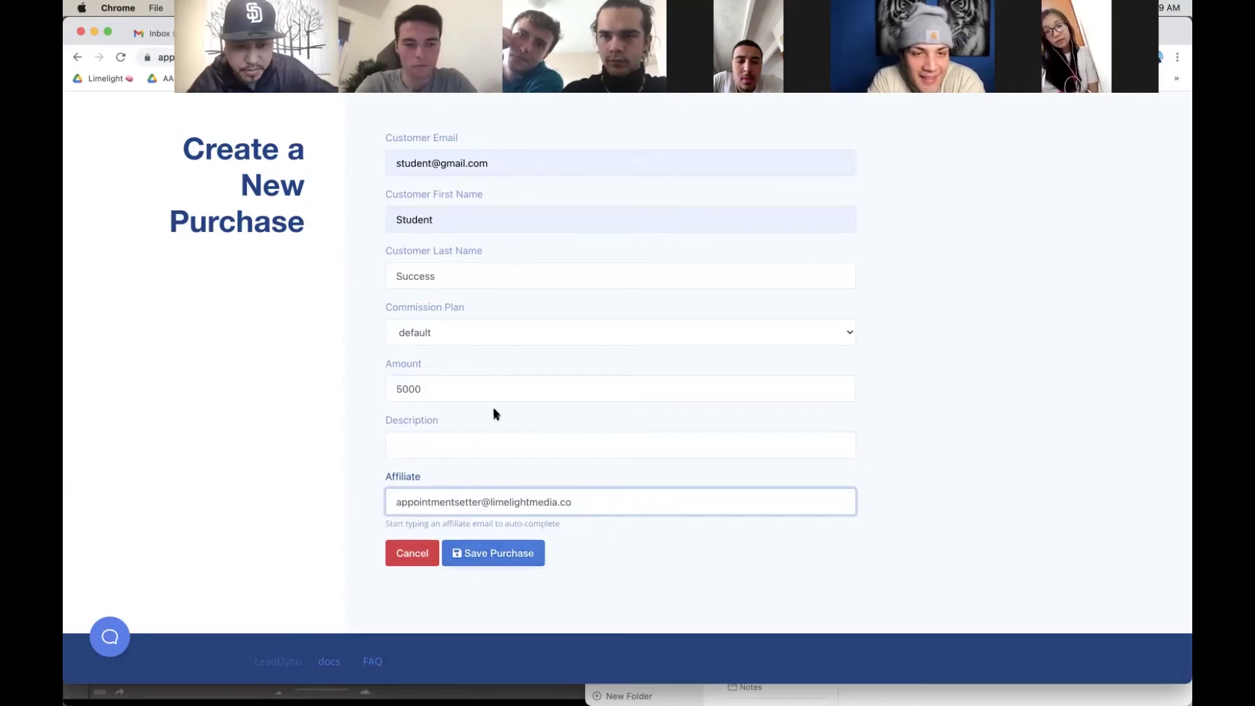
pyautogui.click(512, 554)
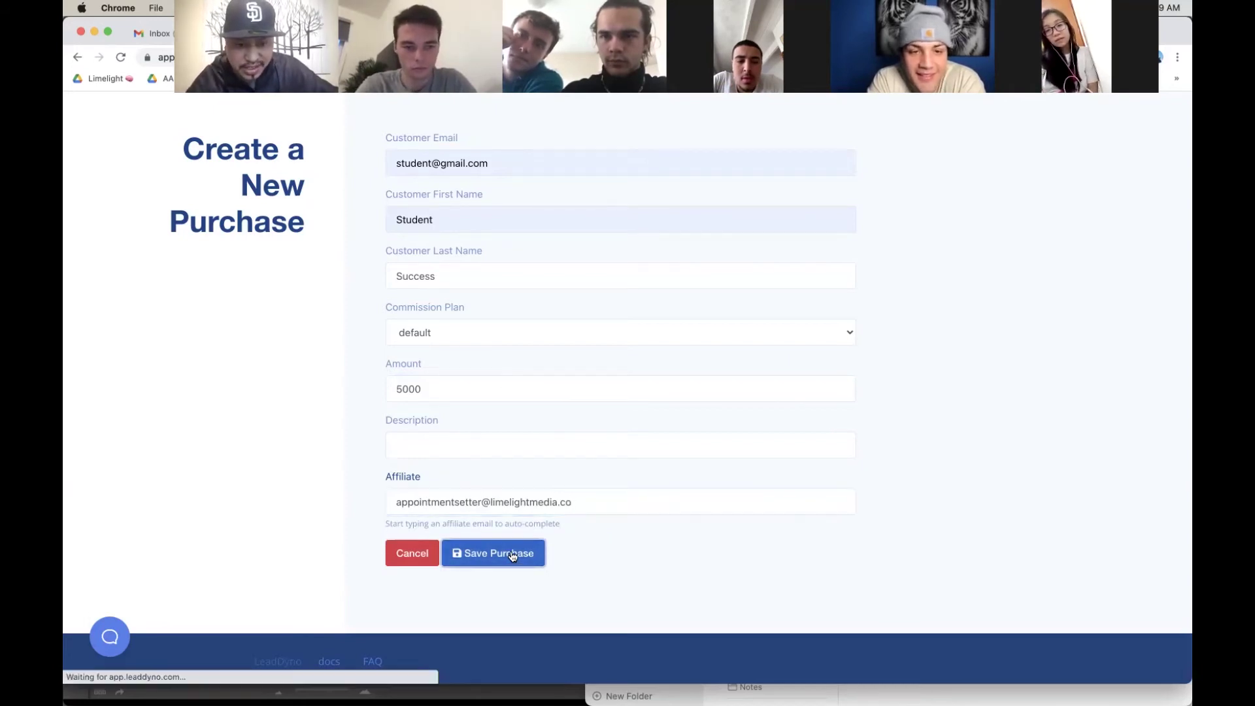
pyautogui.click(451, 123)
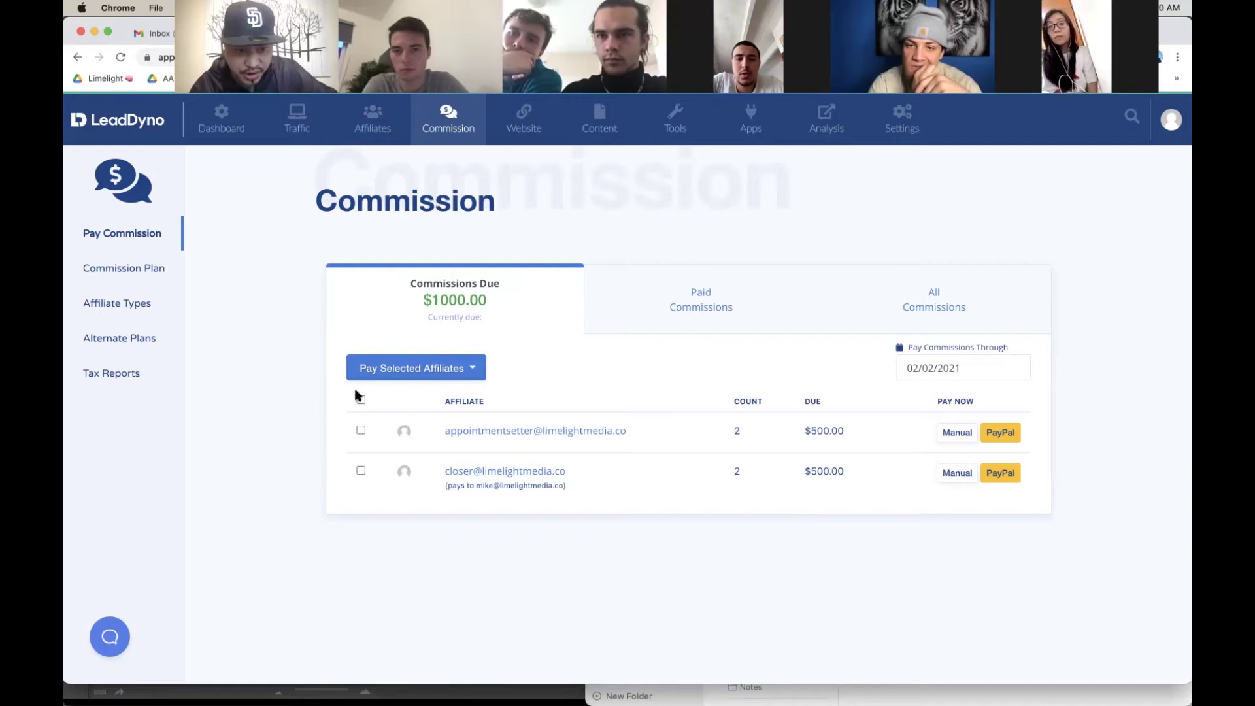
# Step: Pay both affiliates' $500 commissions manually via Pay Selected Affiliates
pyautogui.rightClick(458, 370)
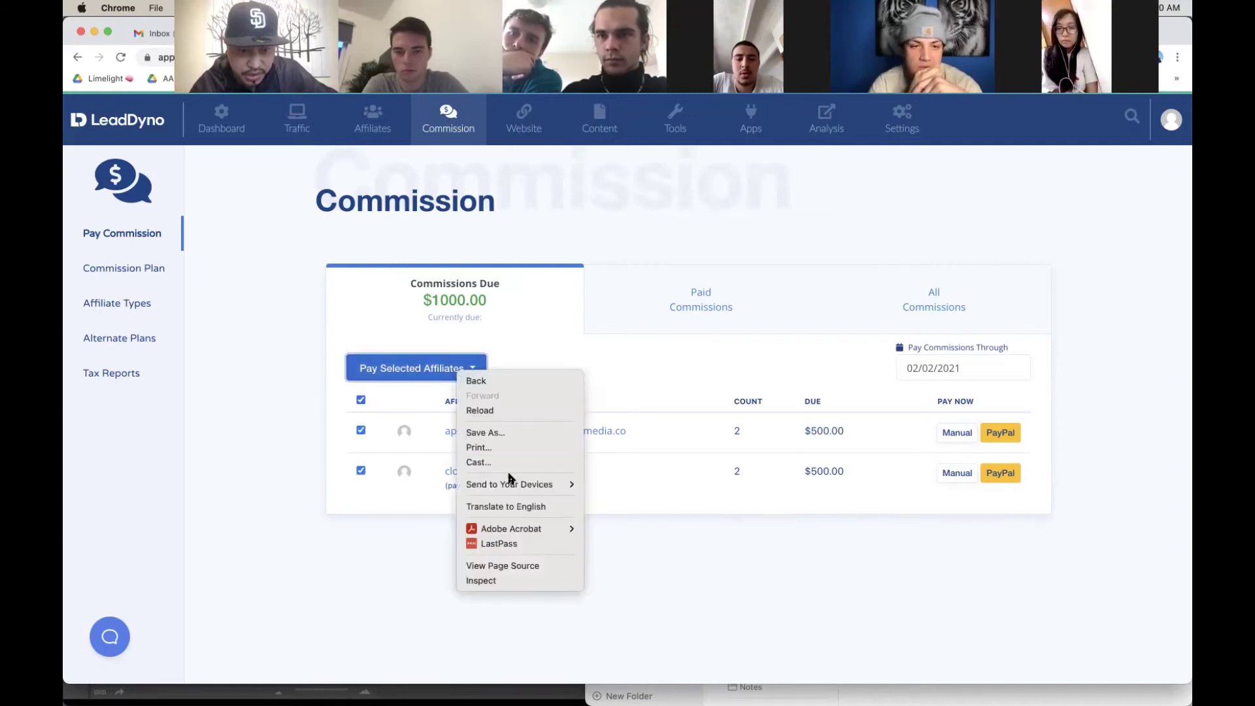
pyautogui.click(418, 383)
pyautogui.click(448, 378)
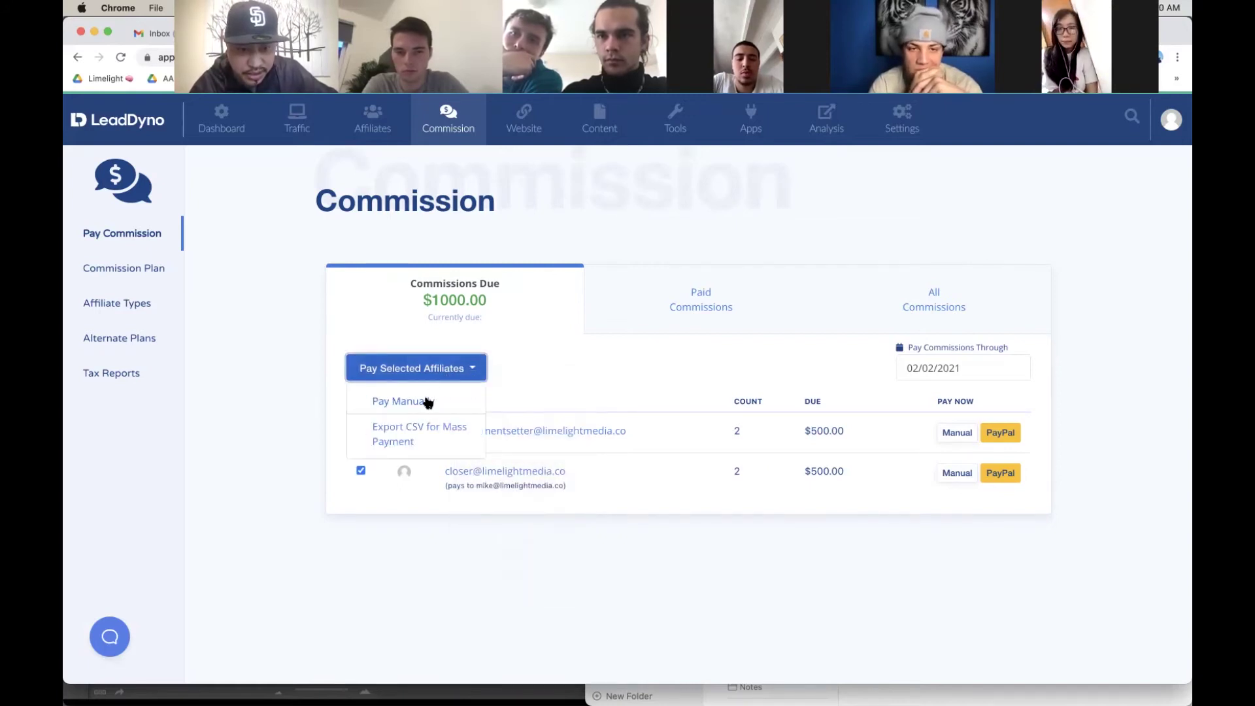
pyautogui.click(428, 401)
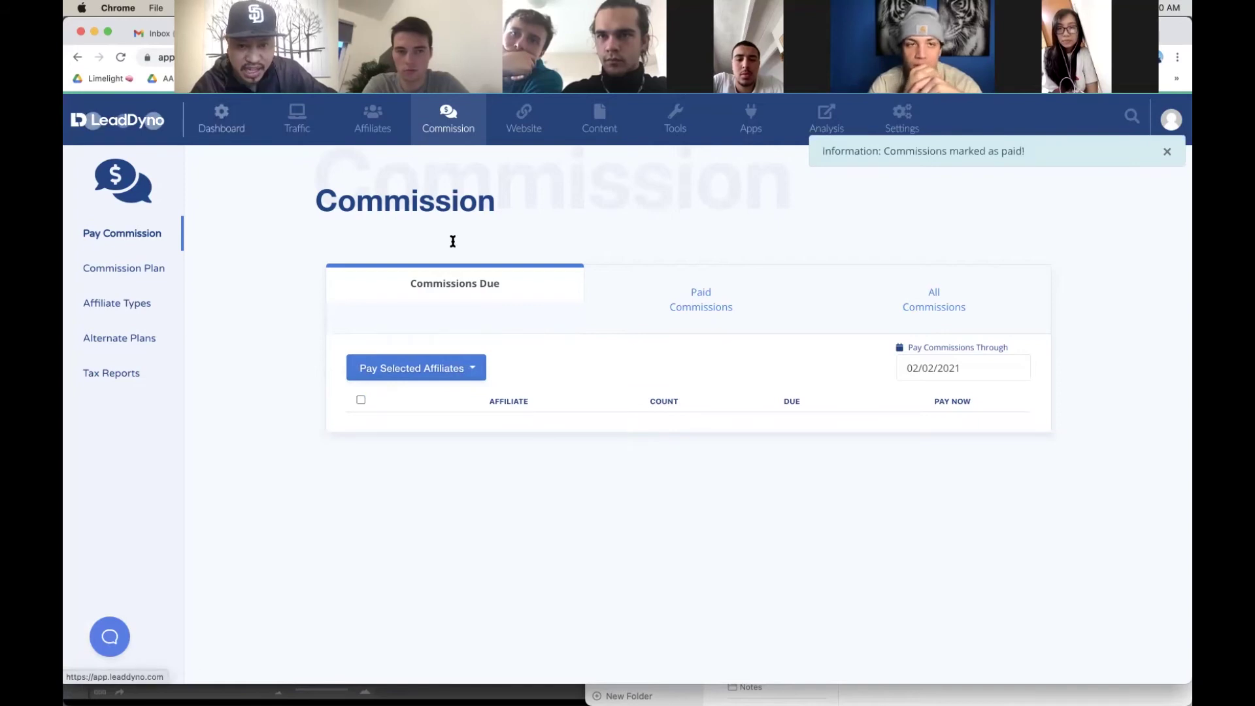
pyautogui.click(882, 456)
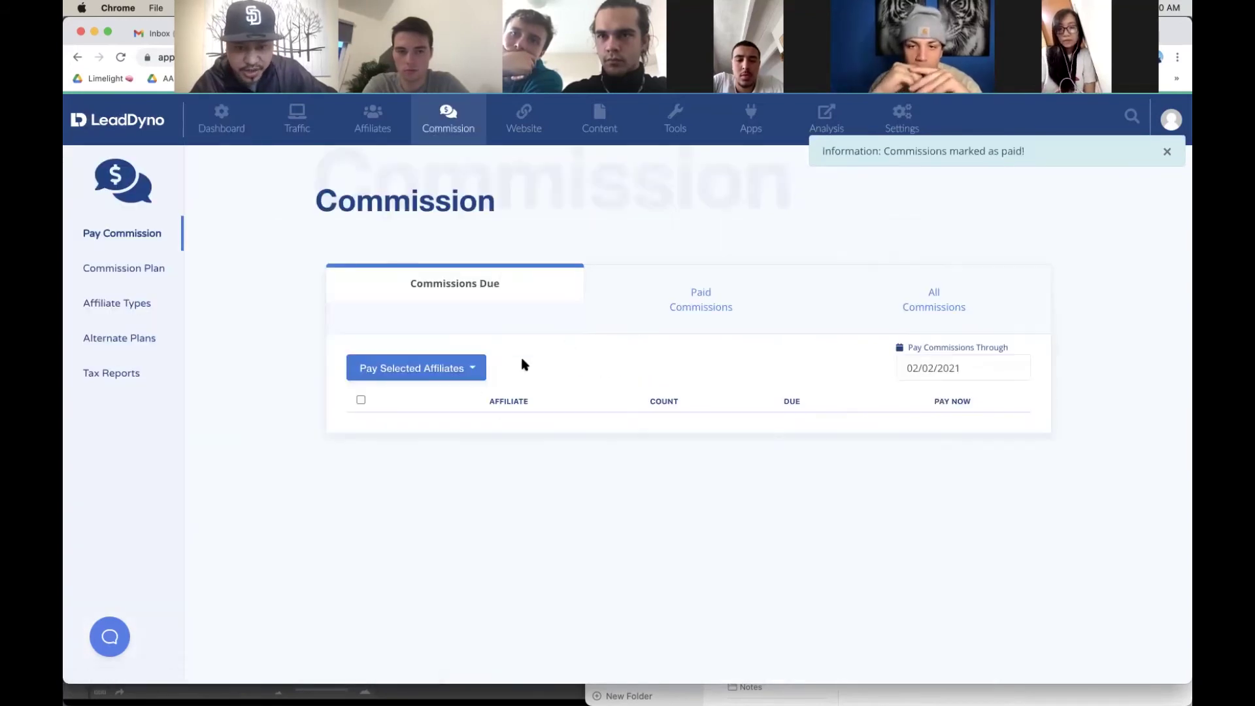
# Step: From the dashboard, start a new purchase for the student customer named Student Success
pyautogui.click(221, 122)
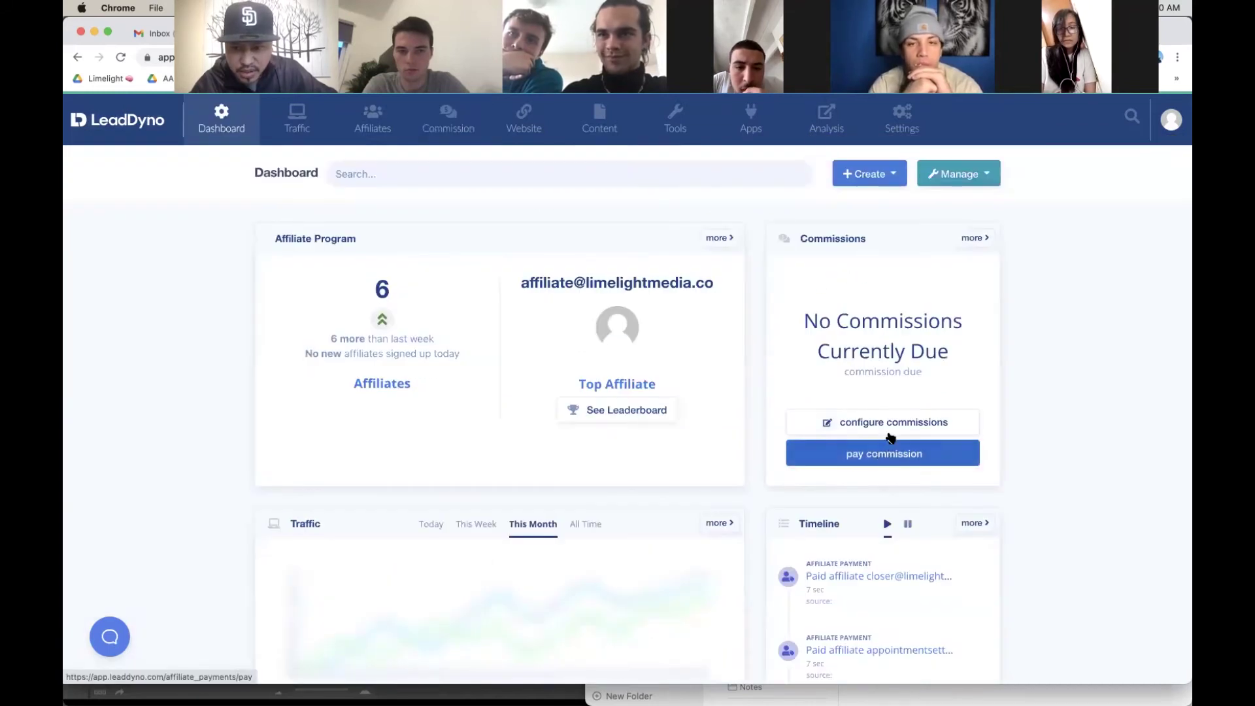
pyautogui.click(869, 174)
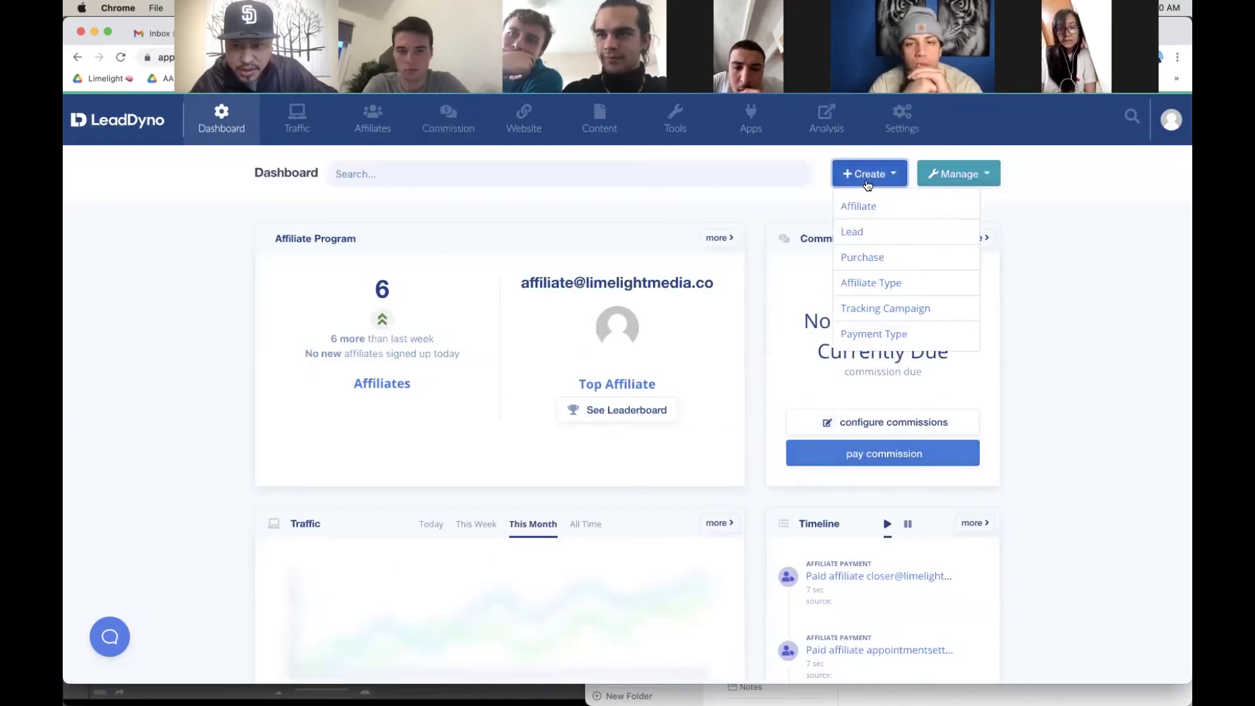
pyautogui.click(885, 258)
pyautogui.click(533, 260)
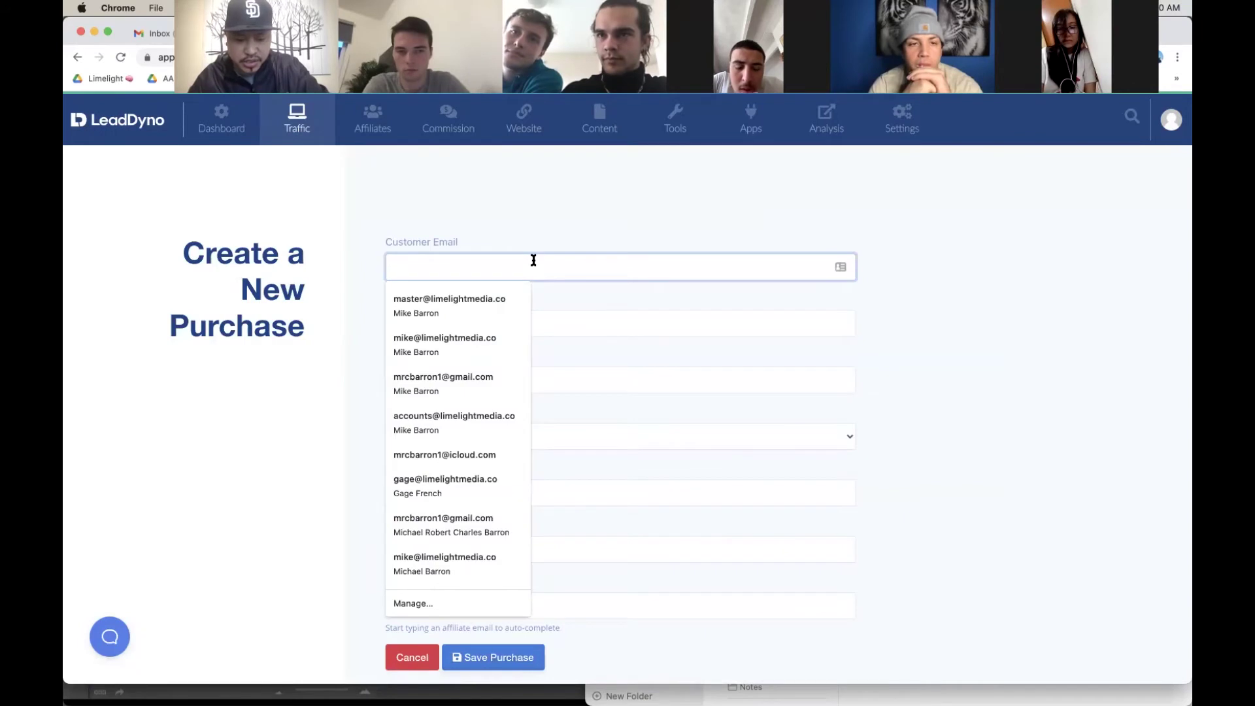
pyautogui.click(489, 295)
pyautogui.click(477, 315)
pyautogui.write('s')
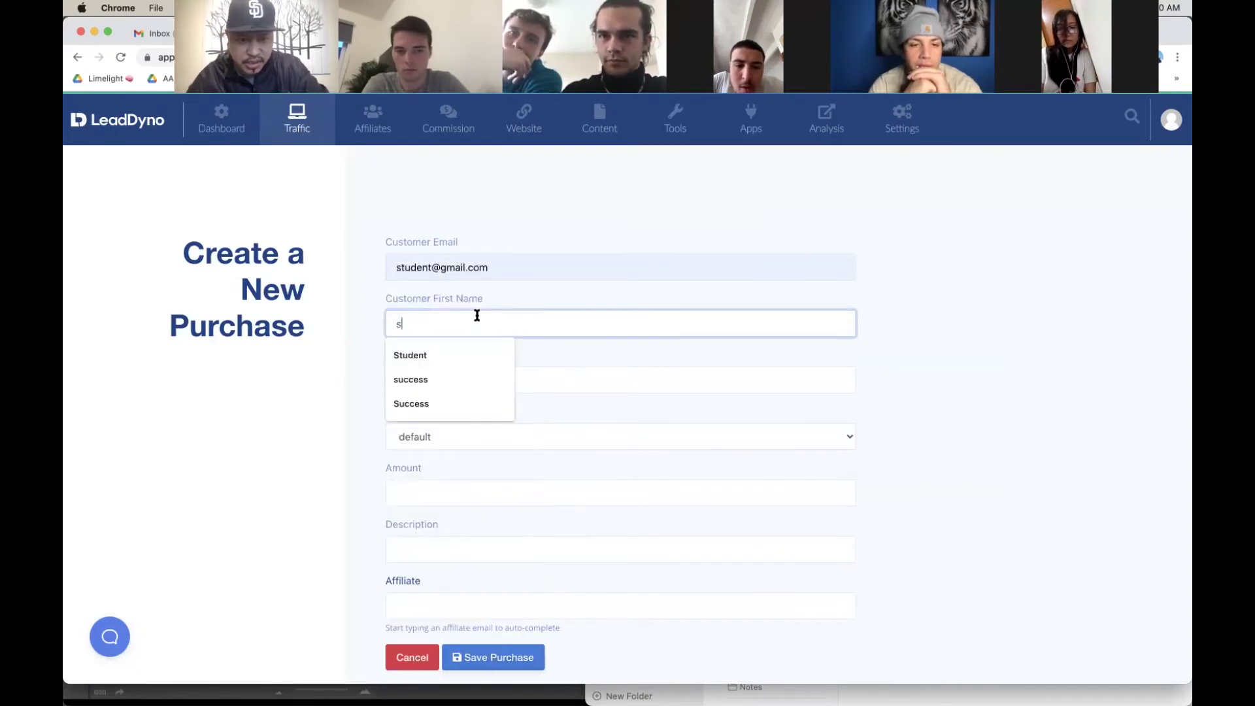
pyautogui.click(459, 354)
pyautogui.click(453, 381)
pyautogui.write('s')
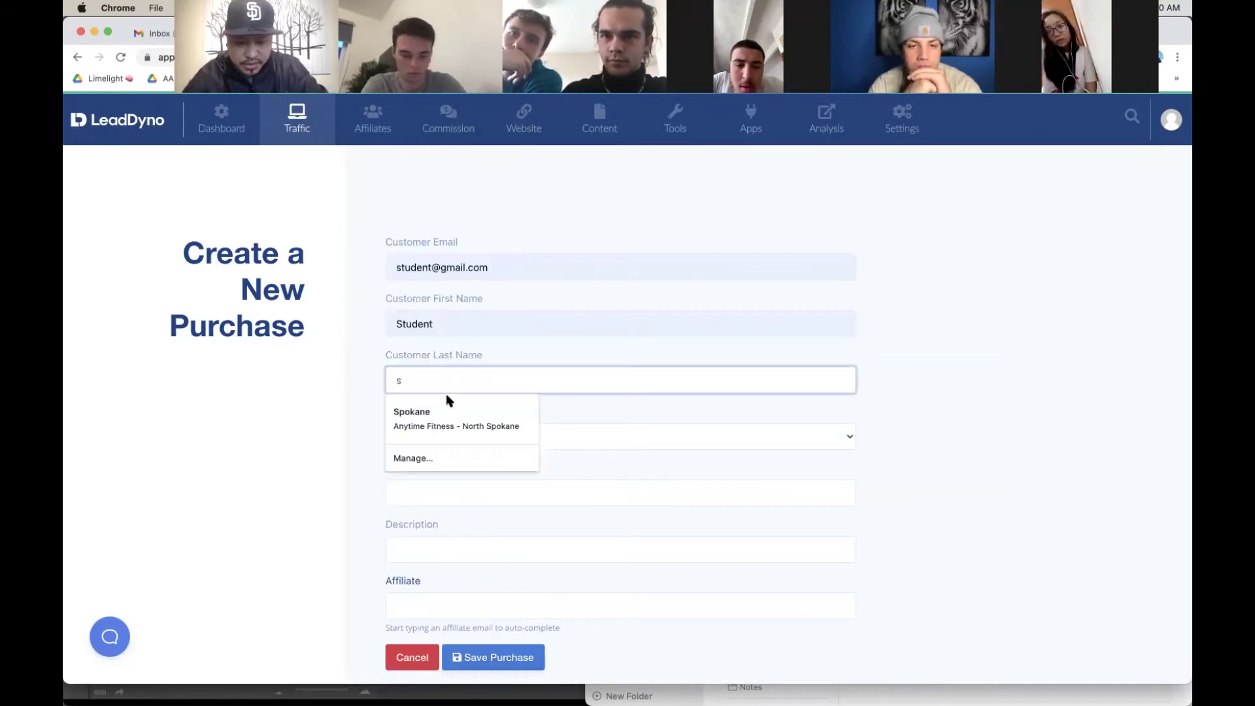
pyautogui.write('uccess')
pyautogui.click(440, 411)
# Step: Enter amount 5000, credit the closer affiliate, save, and review the $1,000.00 due
pyautogui.scroll(-3, 448, 458)
pyautogui.click(443, 381)
pyautogui.write('5000')
pyautogui.click(288, 432)
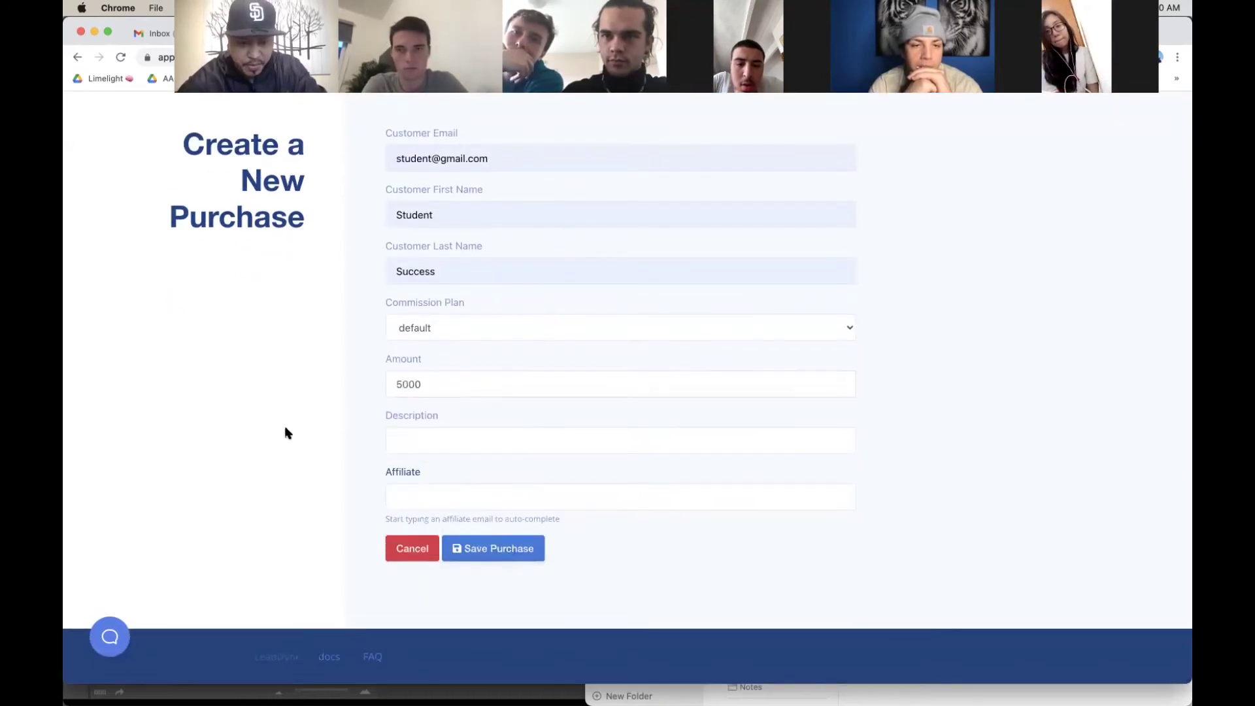
pyautogui.click(413, 497)
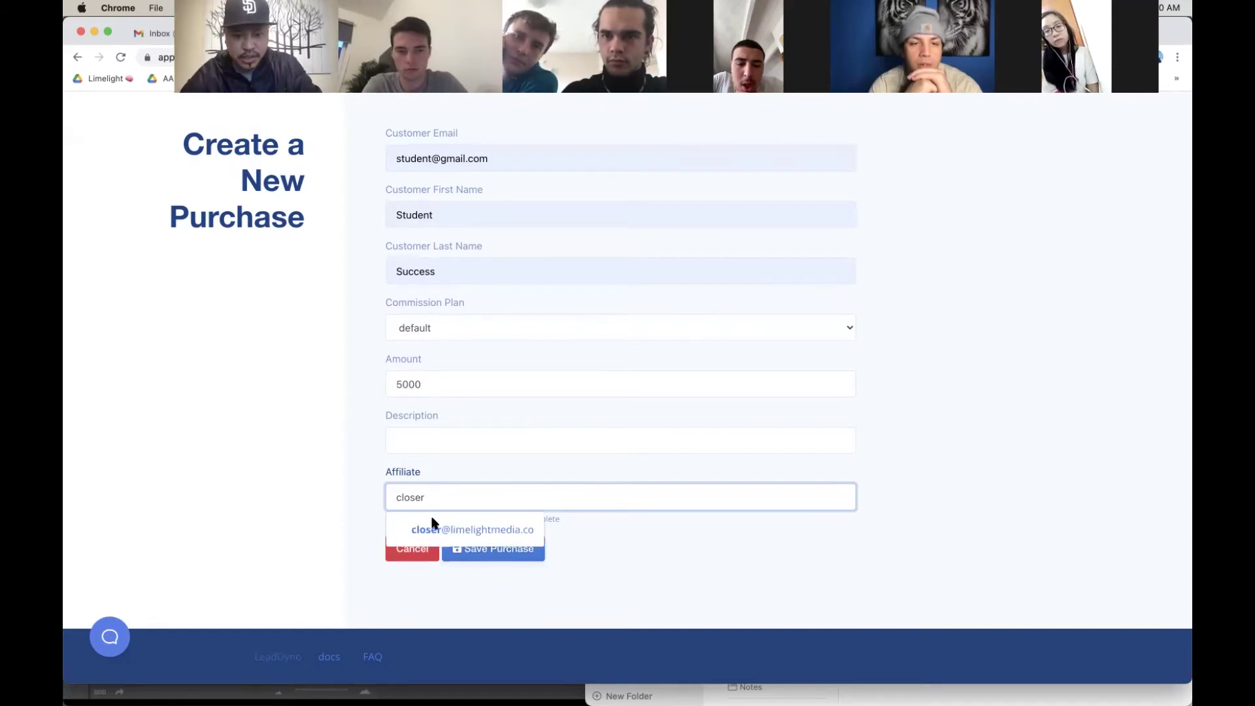
pyautogui.write('closer')
pyautogui.click(434, 526)
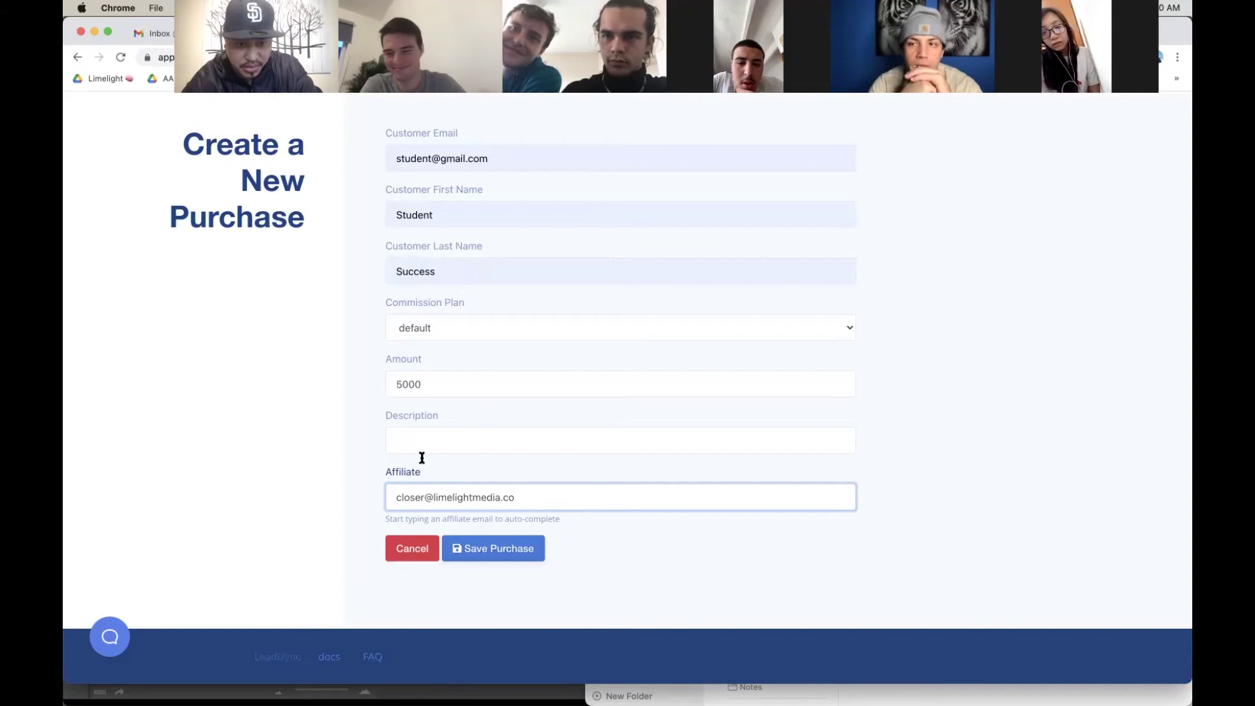
pyautogui.click(507, 554)
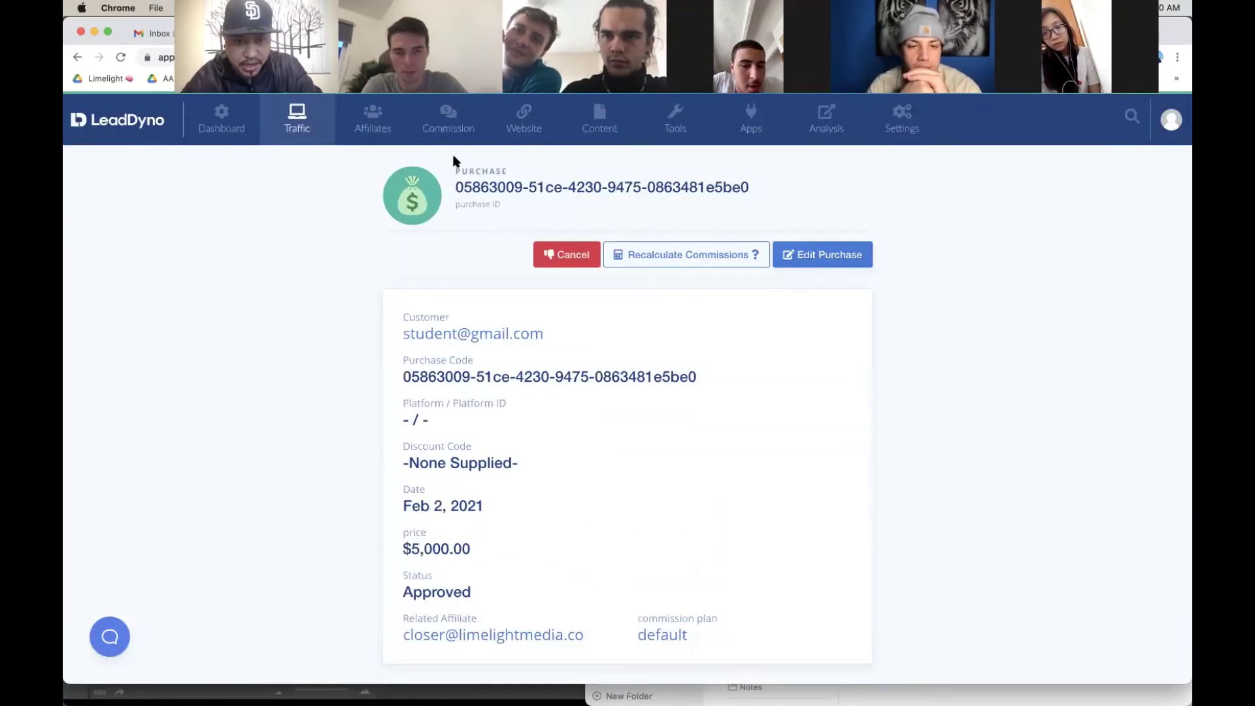
pyautogui.click(456, 136)
pyautogui.scroll(-2, 797, 327)
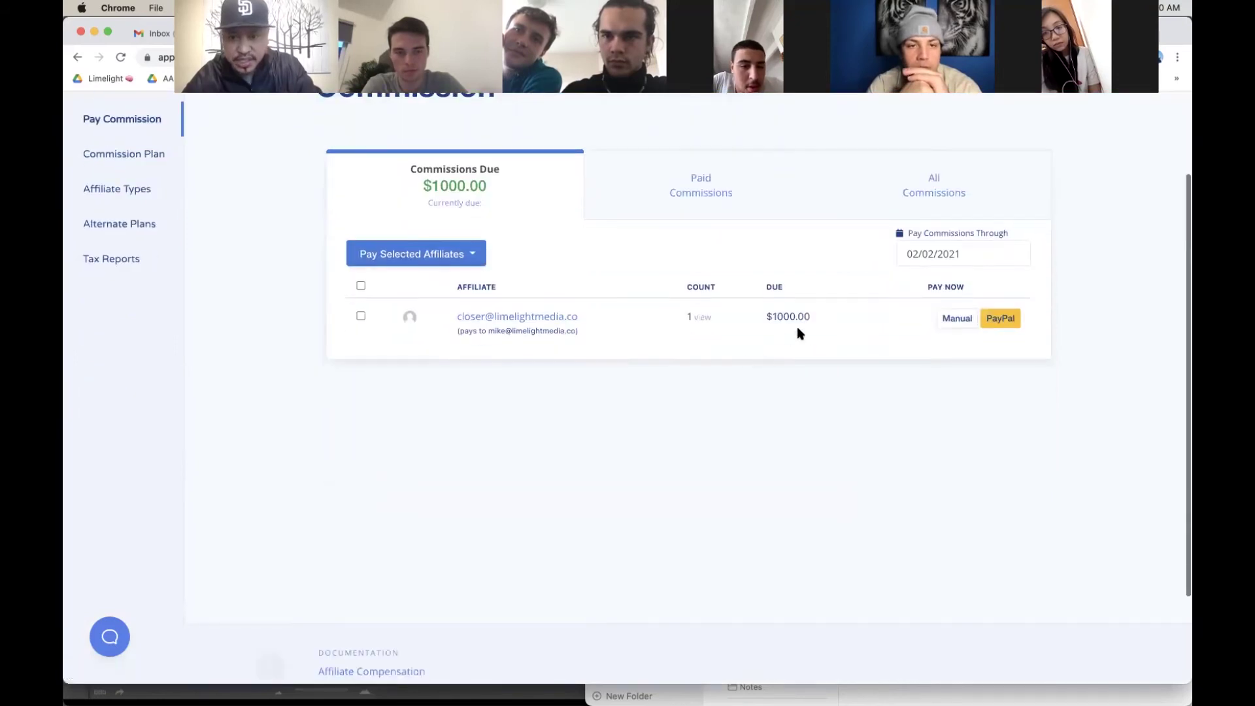